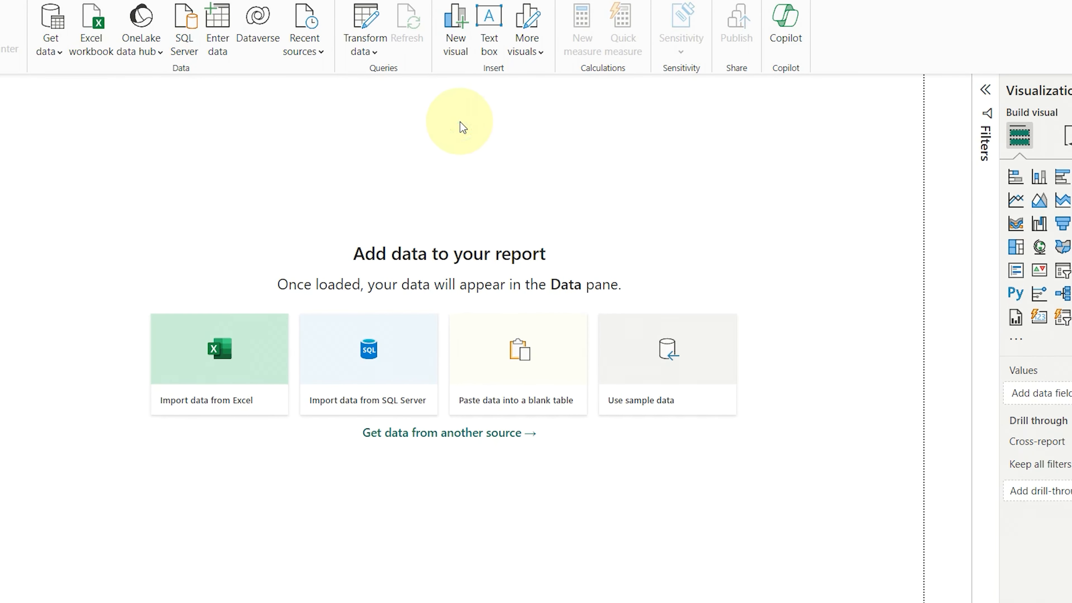
Preview the web page and the FIFA World Cup final, List of final matches, List of FIFA World Cup finals and Results by nation tables
left_click(558, 77)
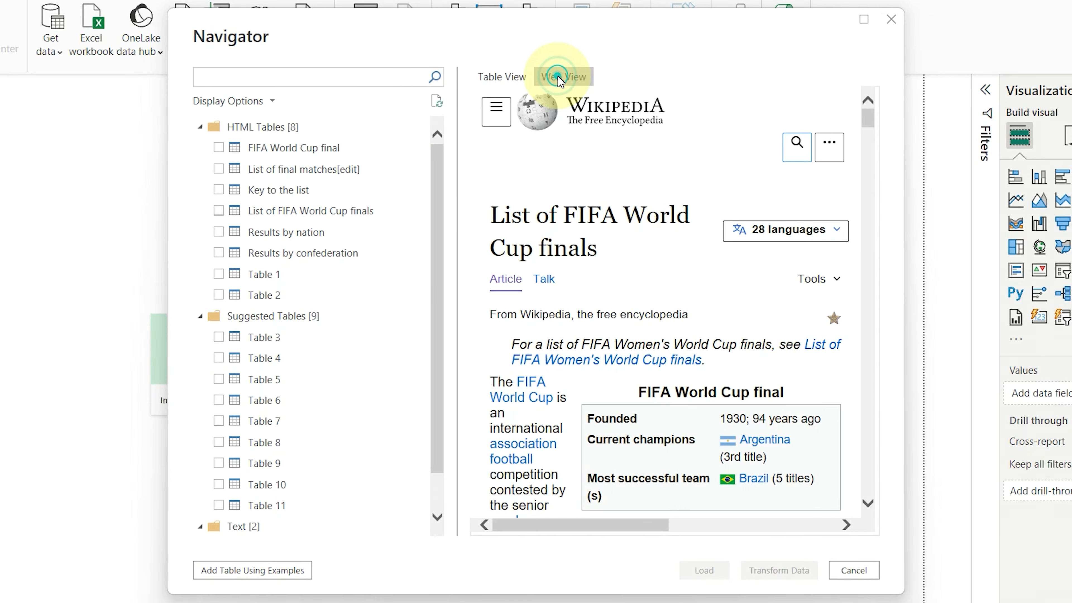
left_click(488, 78)
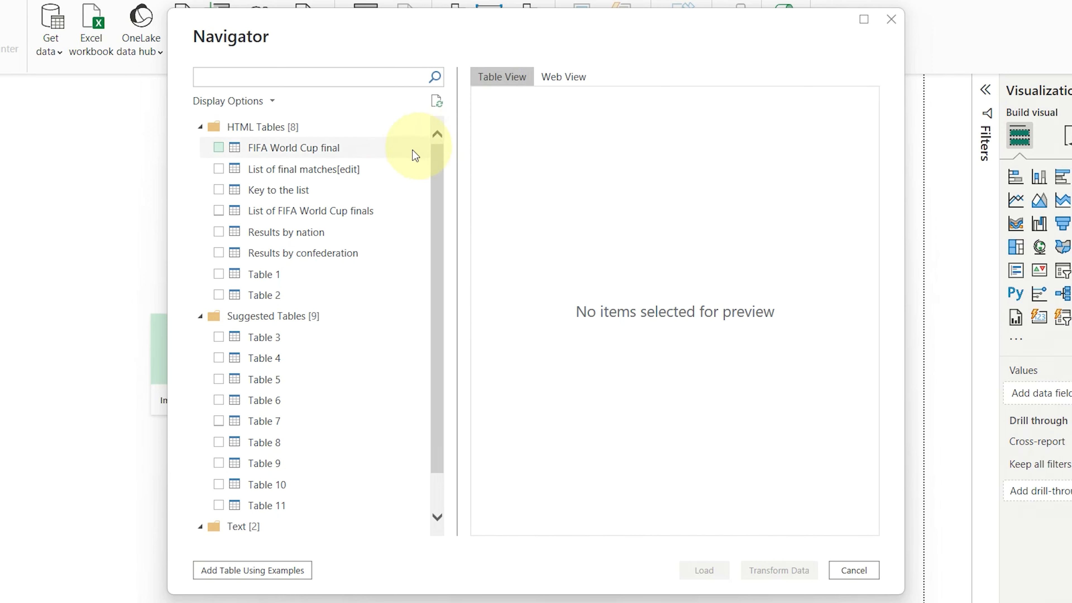
left_click(290, 150)
left_click(294, 171)
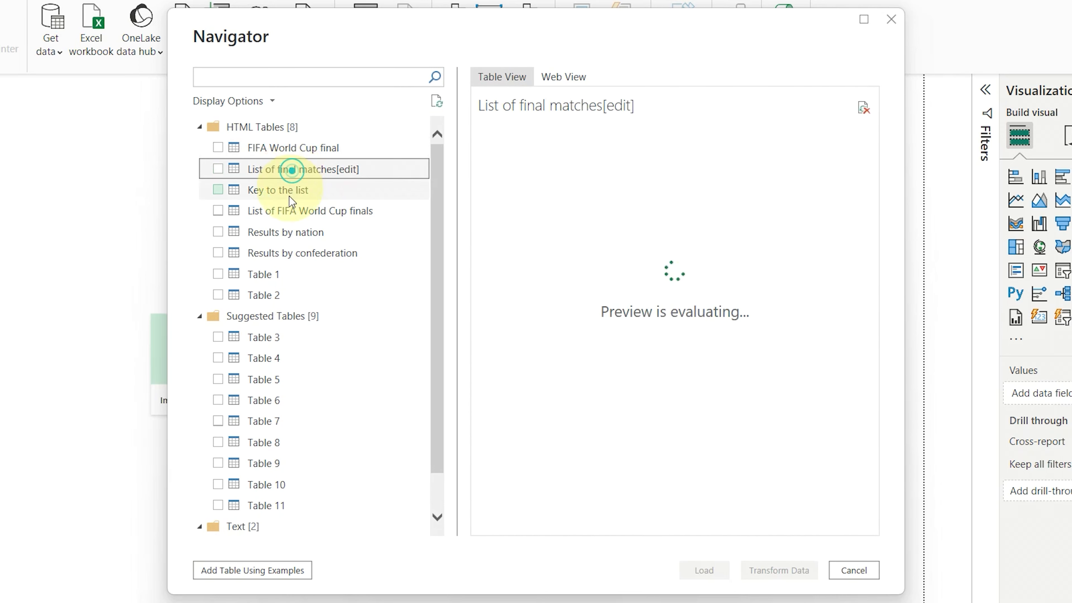
left_click(288, 207)
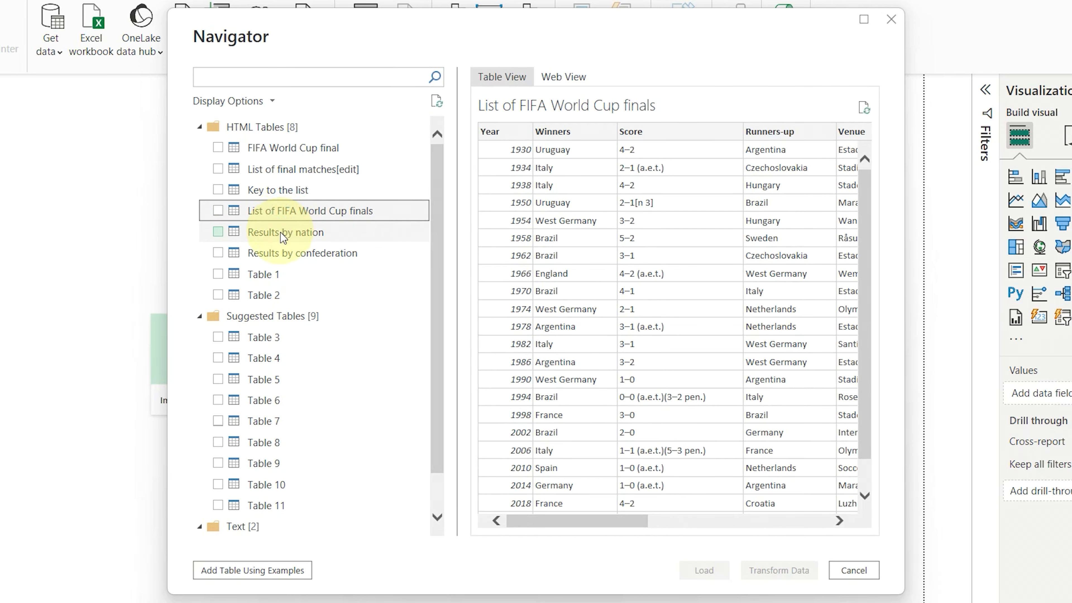
left_click(281, 232)
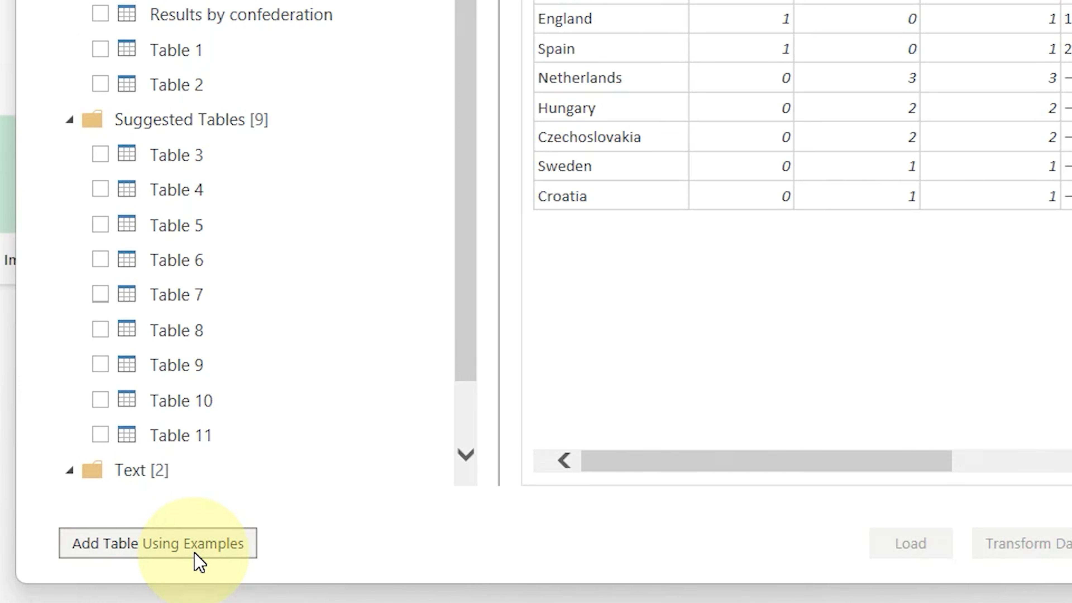
Start adding a table using examples and name its first column Year
left_click(194, 553)
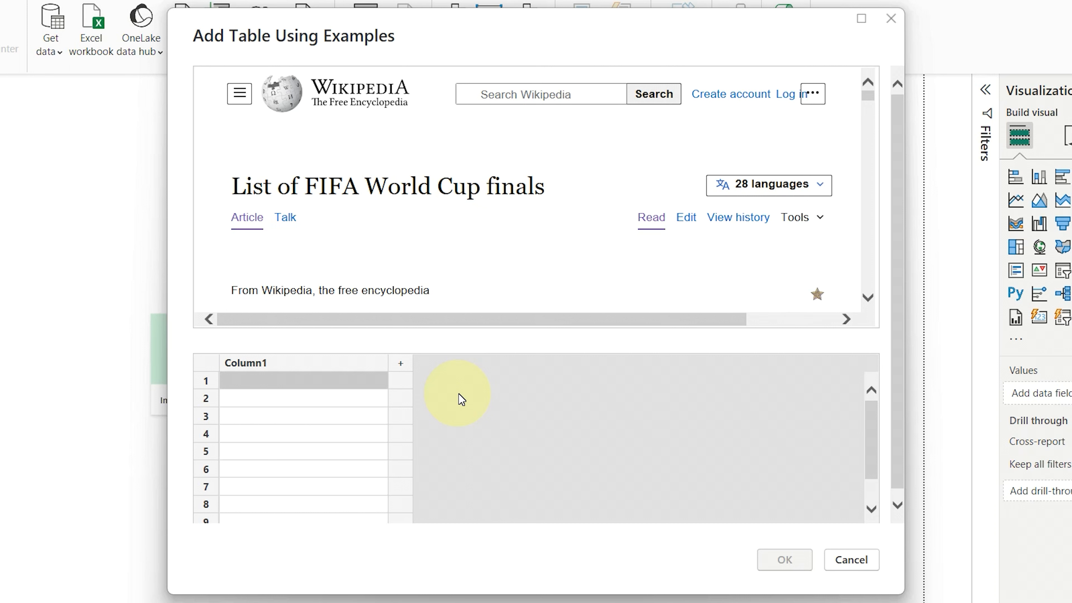
left_click(282, 362)
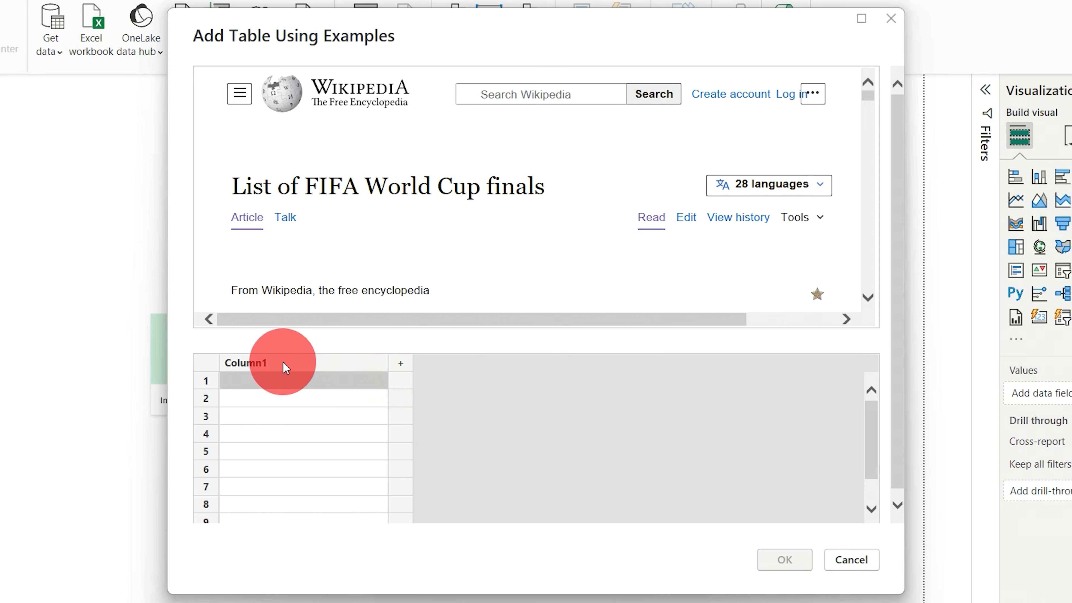
double_click(283, 362)
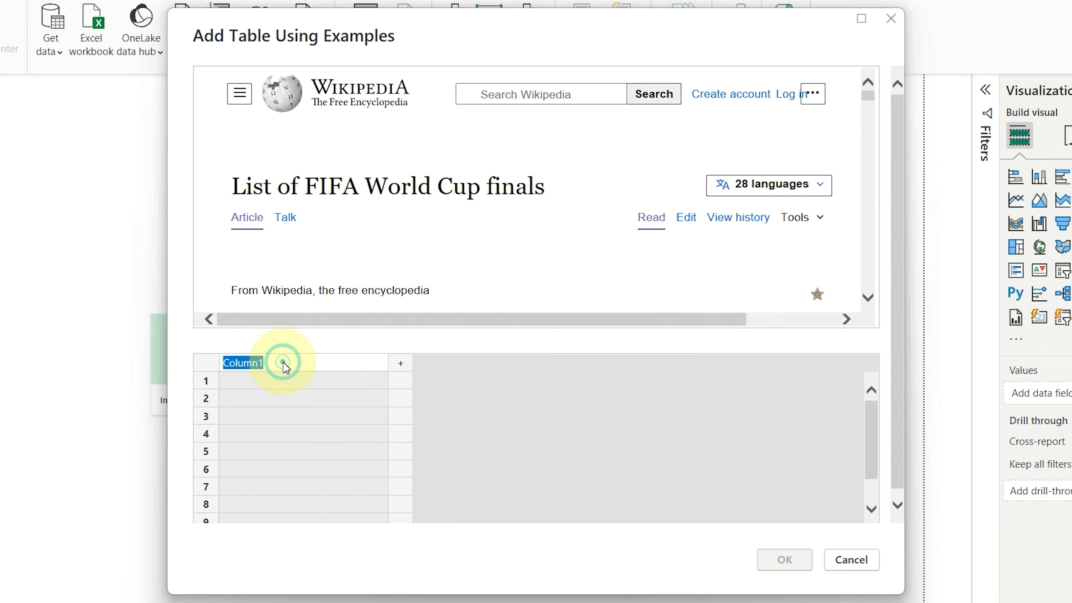
type("Year")
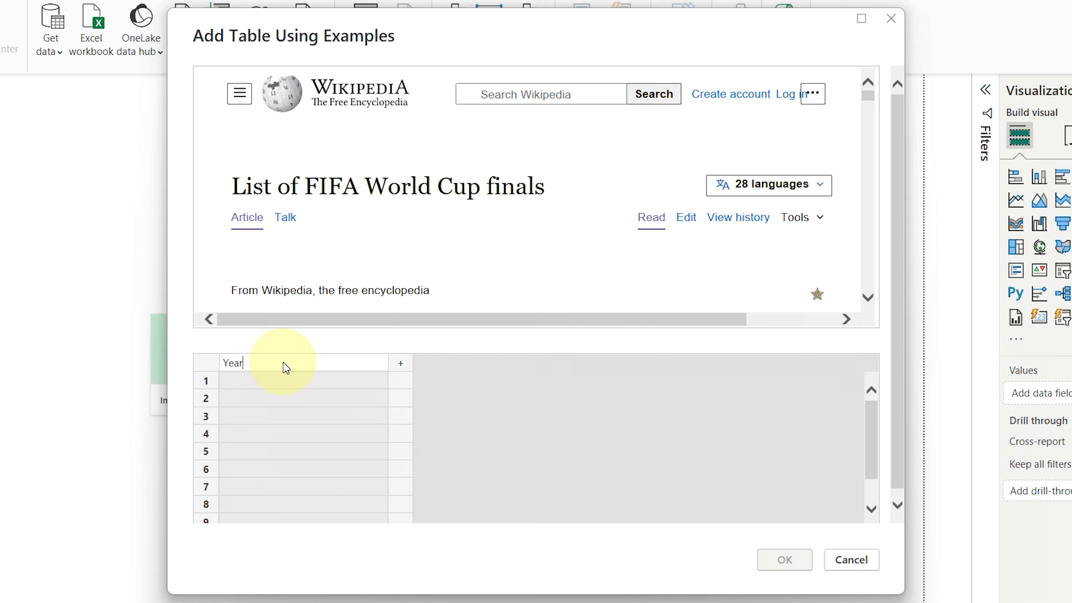
key("Return")
Enter 1930 as the example value in the first row of the Year column, taken from the suggested page values
scroll(396, 211, "down", 10)
scroll(396, 211, "down", 3)
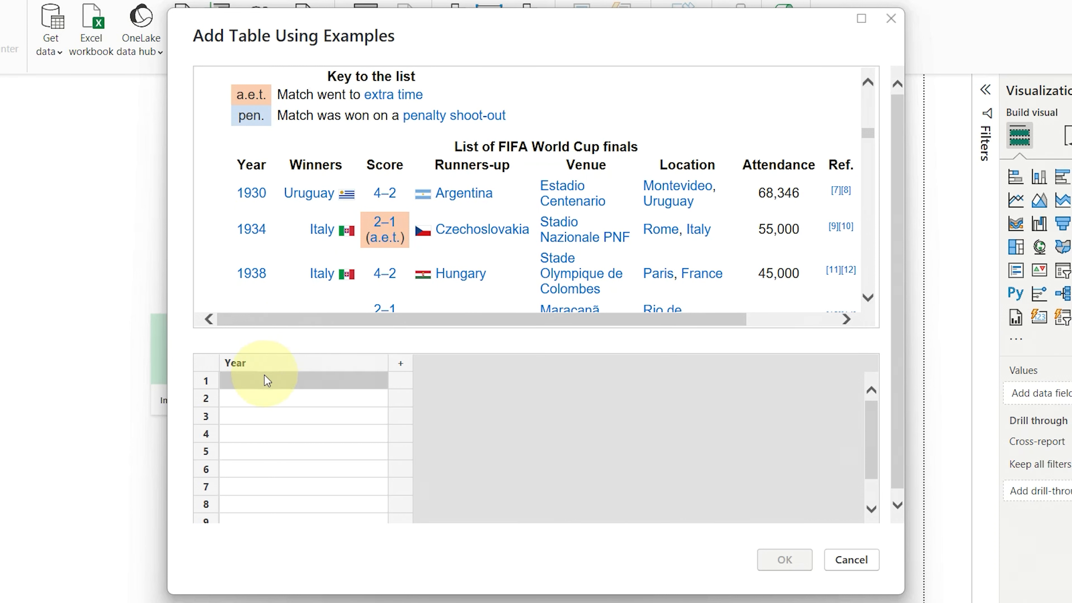
left_click(261, 382)
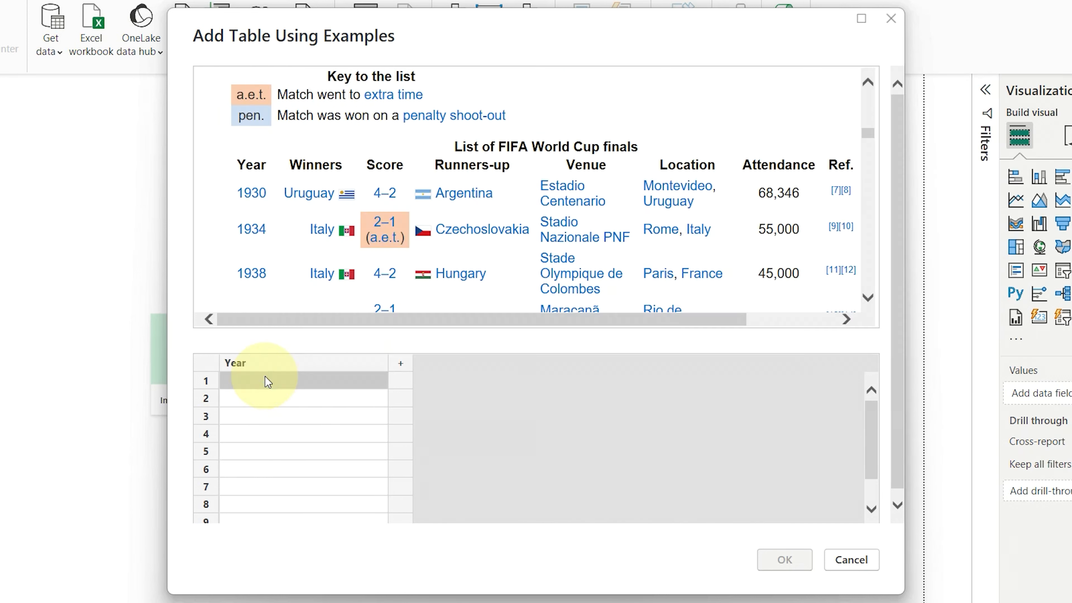
type("19")
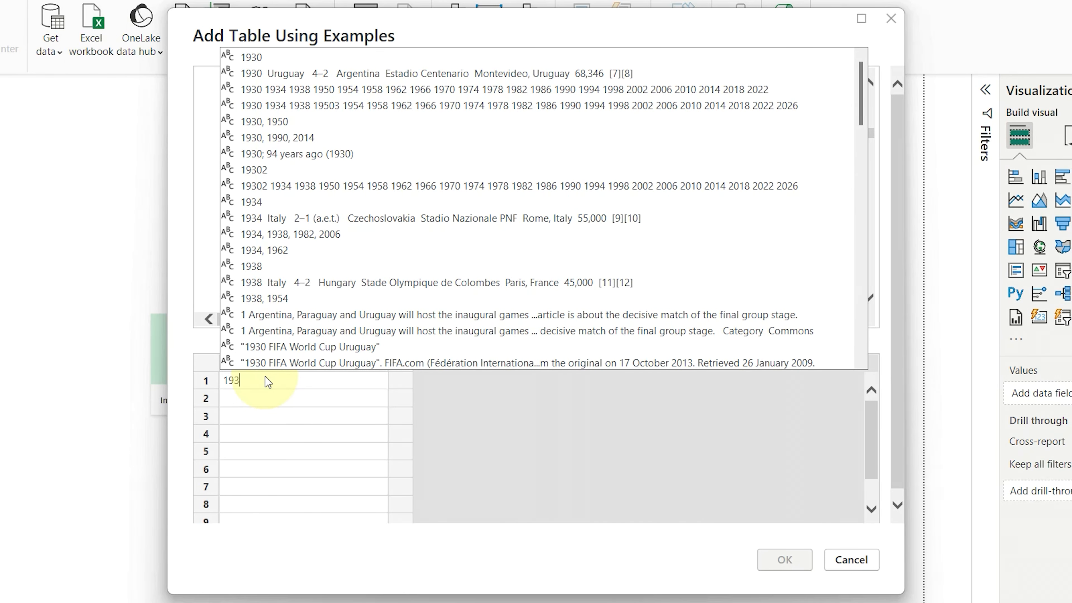
type("3")
left_click(255, 55)
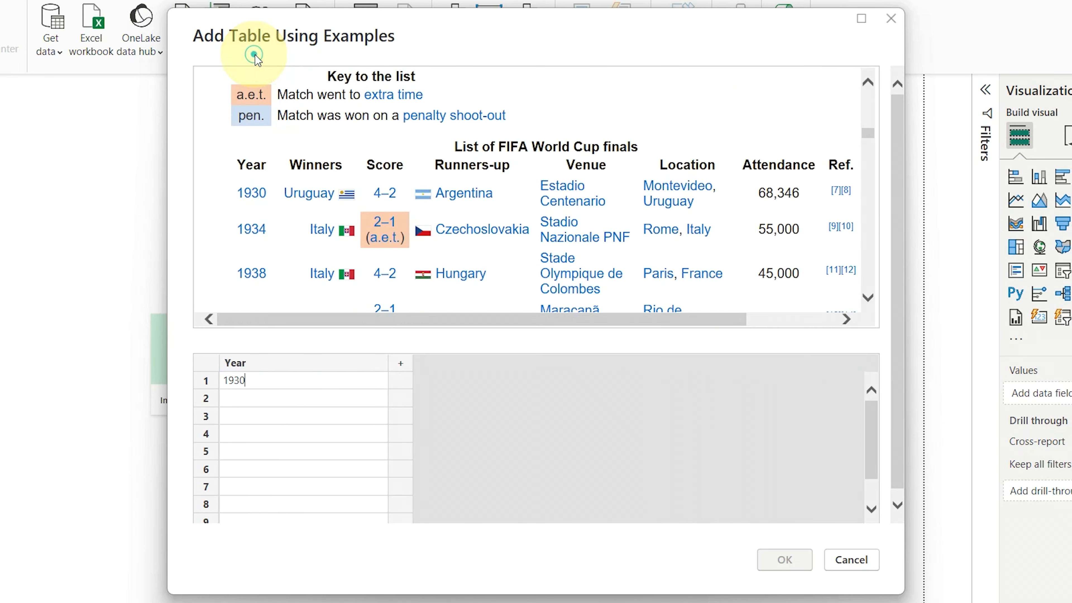
Enter 1934 as the second Year example and review the years filled in for the remaining rows
left_click(281, 391)
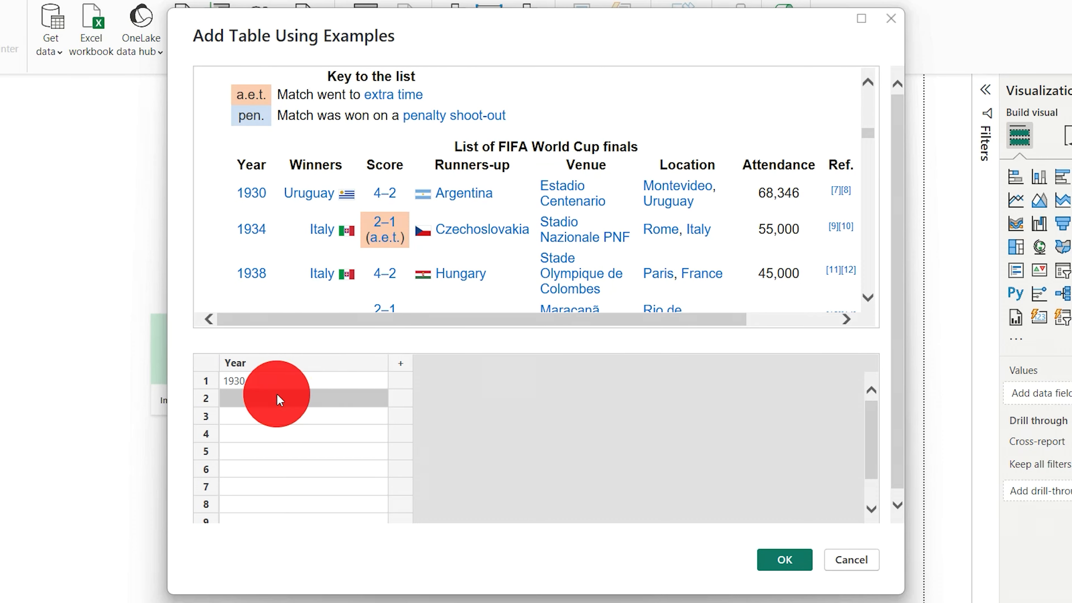
type("1934")
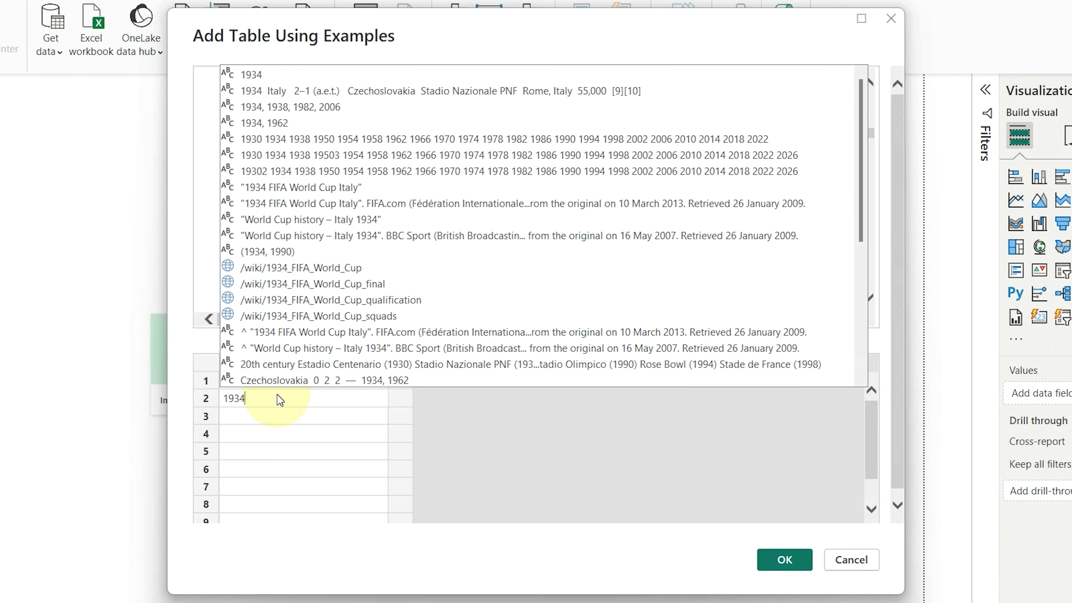
left_click(257, 74)
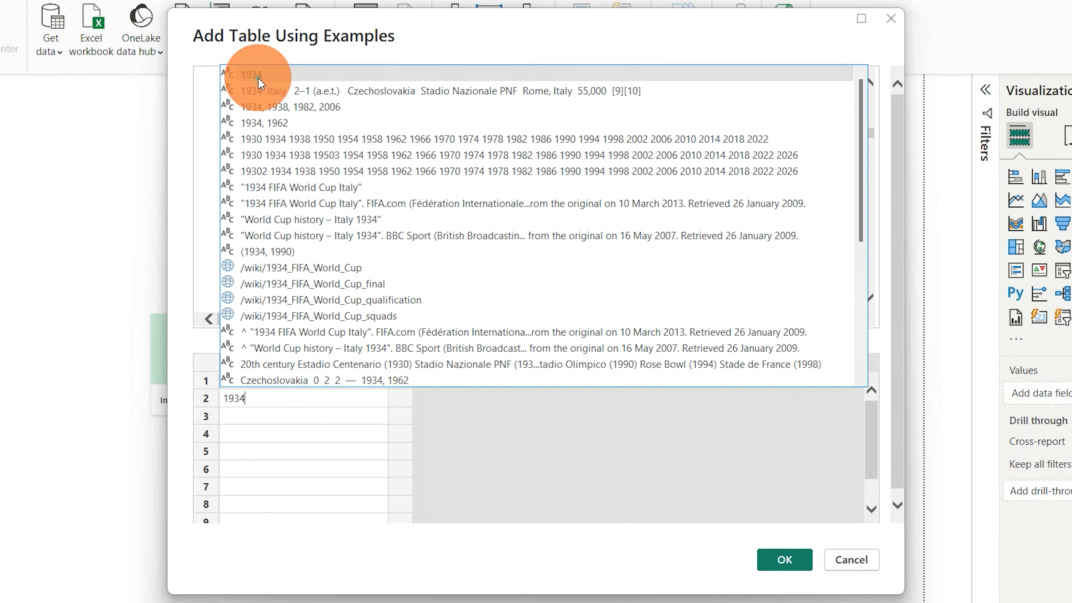
left_click(301, 392)
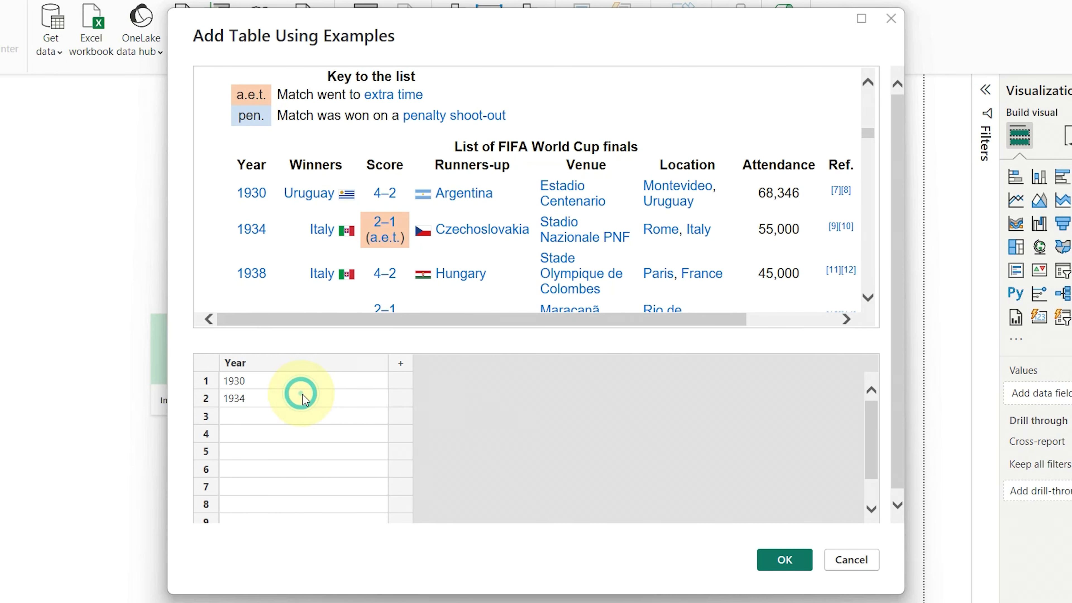
left_click(312, 419)
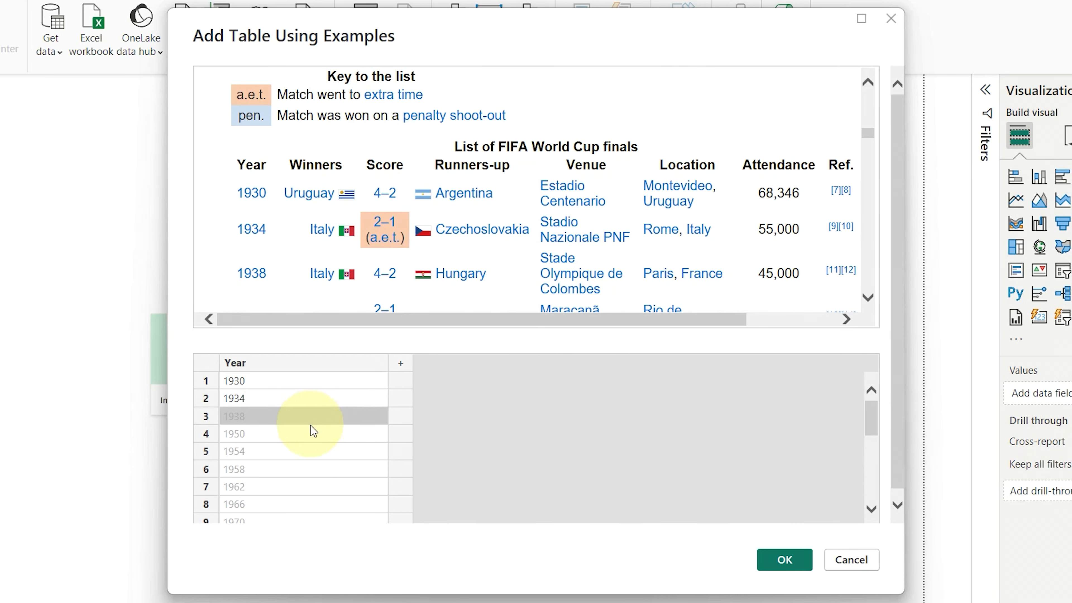
scroll(295, 452, "down", 5)
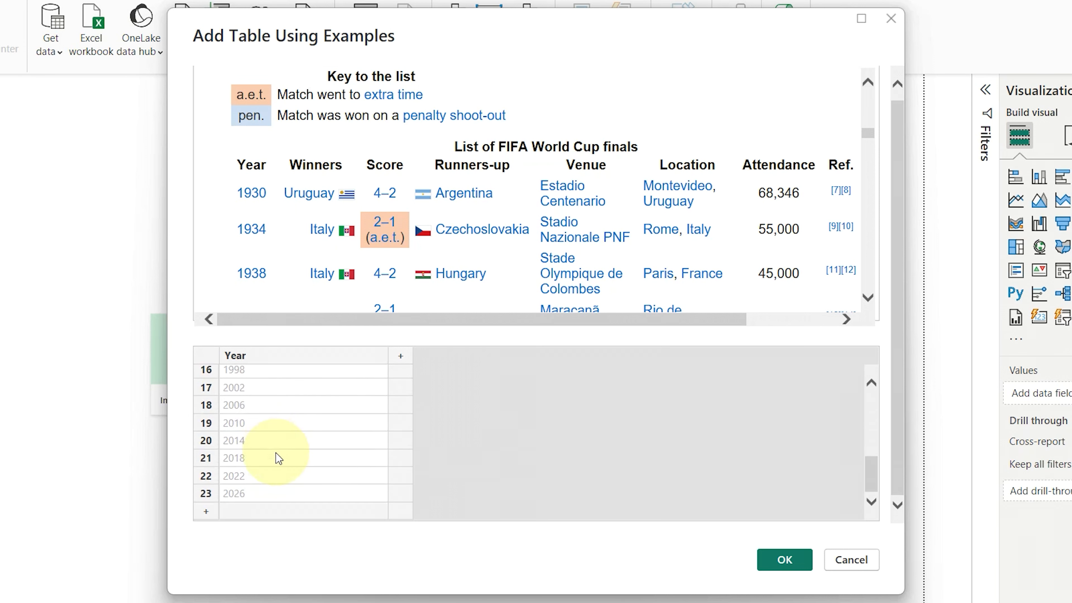
scroll(276, 453, "up", 5)
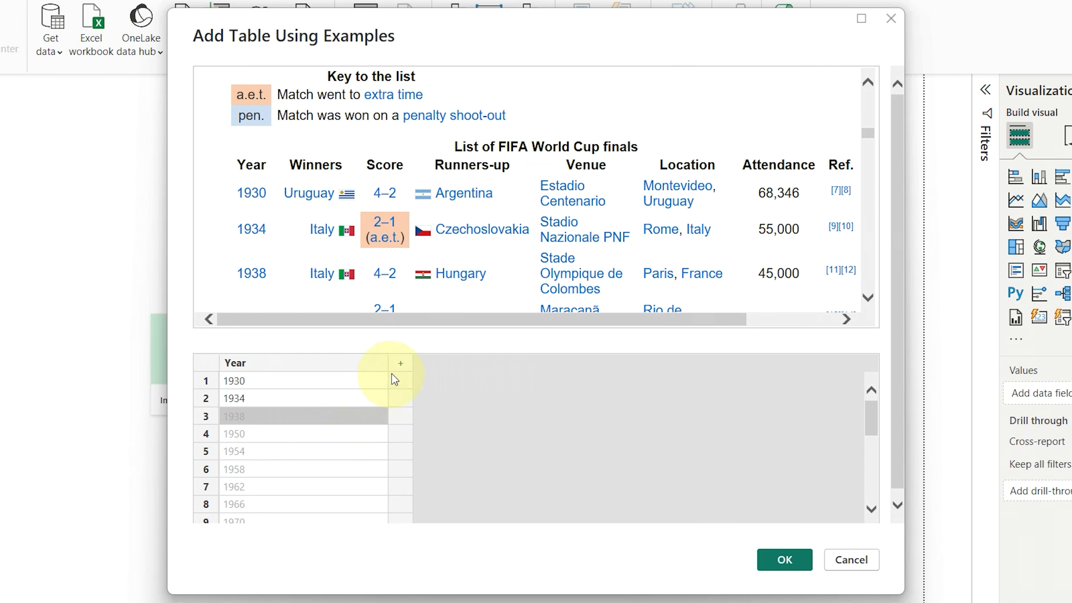
Add a second column to the example table and name it Winner
left_click(398, 365)
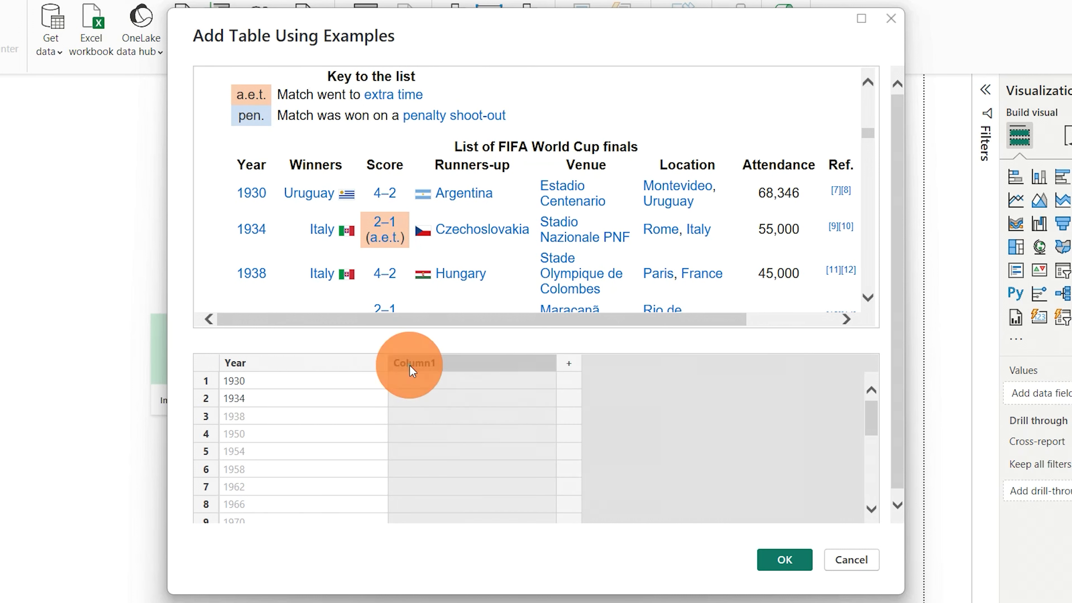
double_click(409, 365)
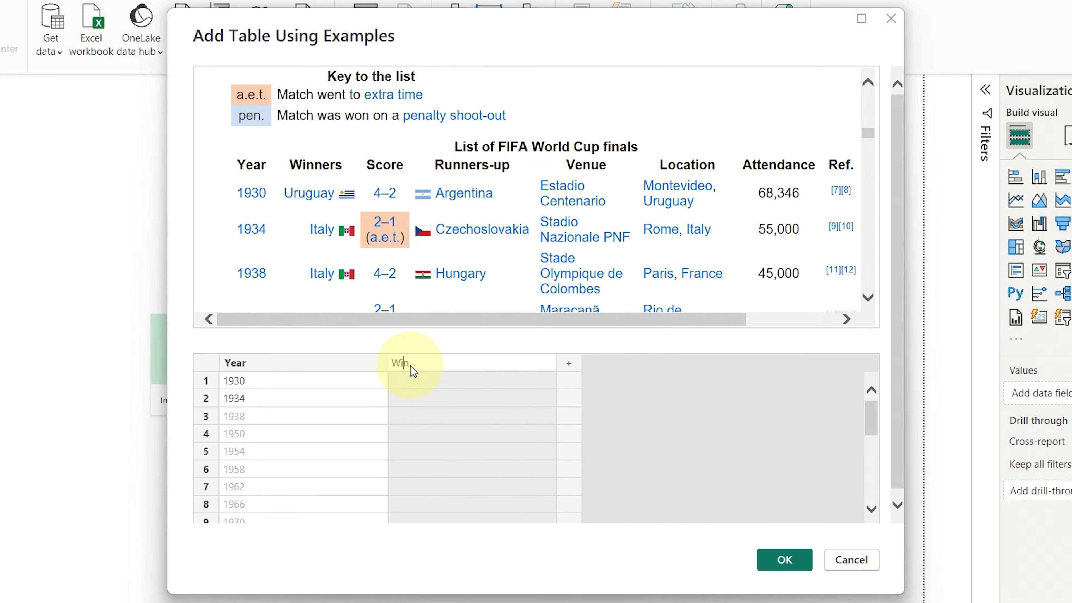
left_click(428, 386)
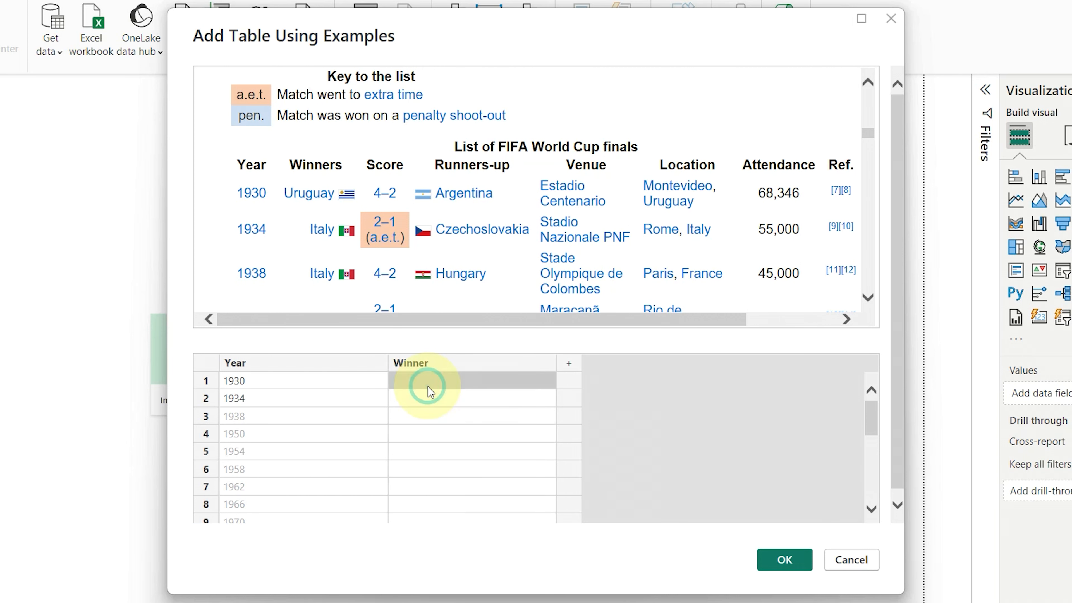
Enter the suggested values Uruguay for 1930 and Italy for 1934 as examples in the Winner column
type("urug")
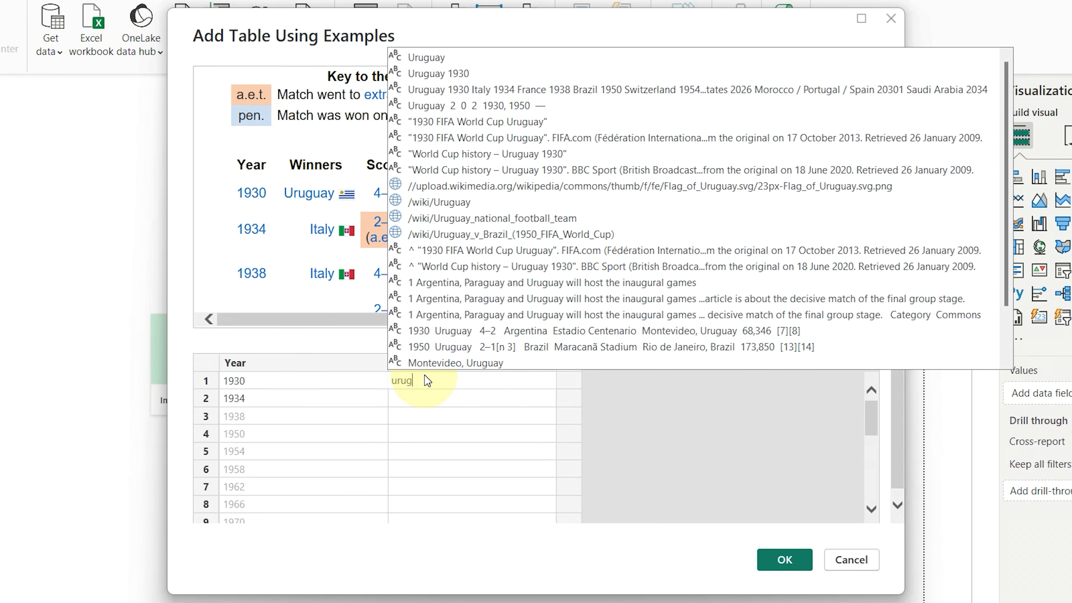
left_click(432, 61)
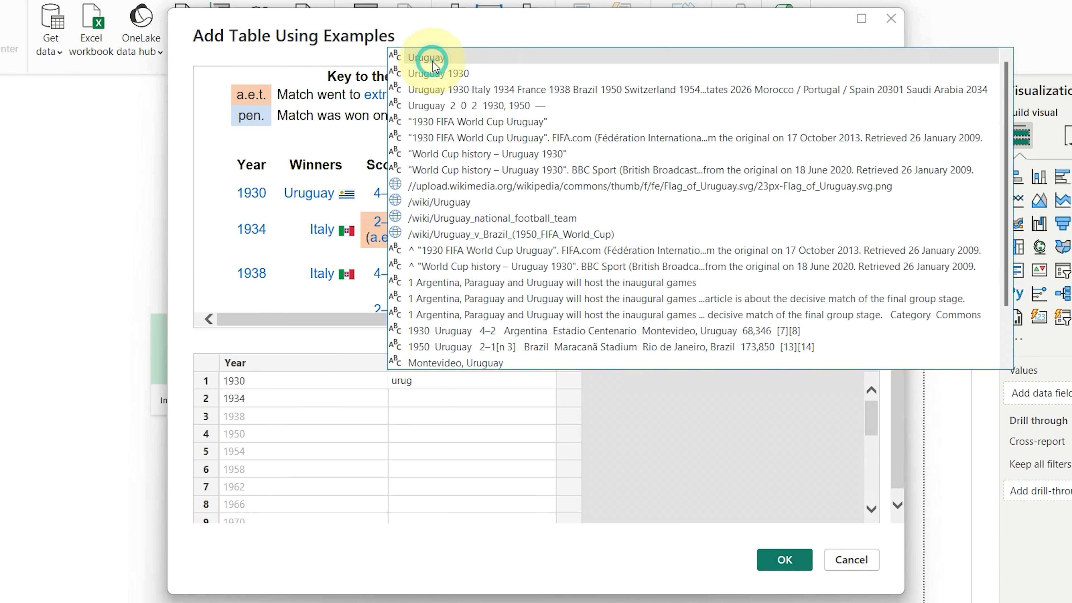
left_click(432, 60)
left_click(432, 383)
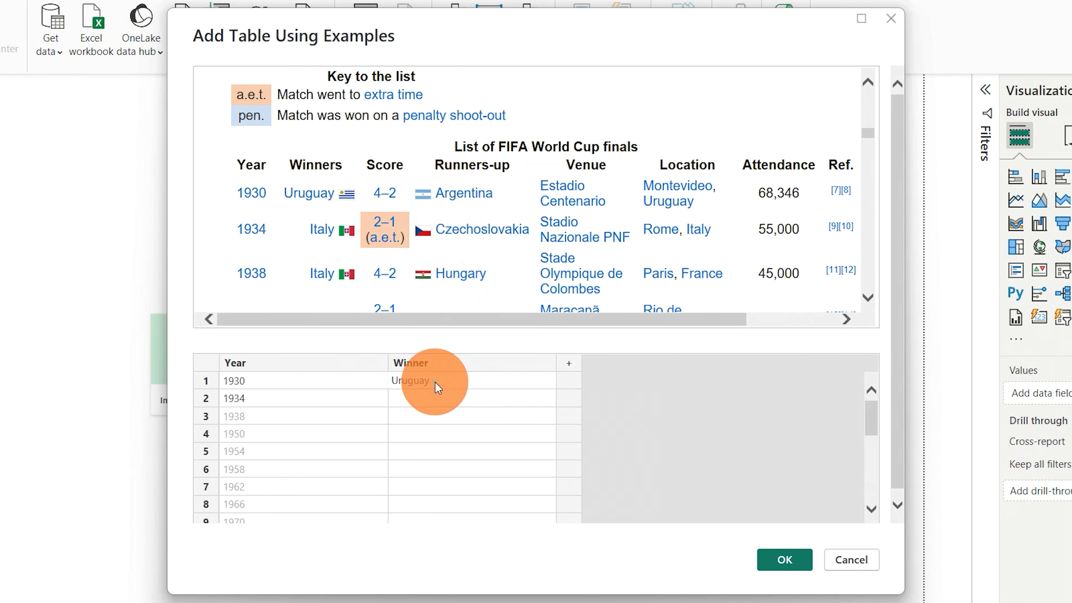
left_click(439, 394)
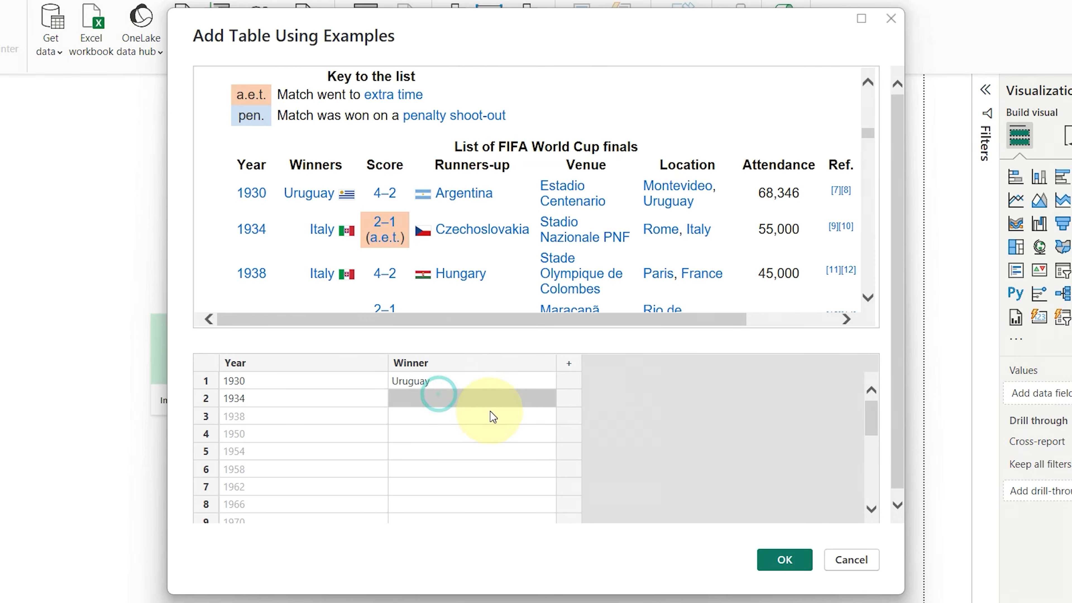
left_click(443, 400)
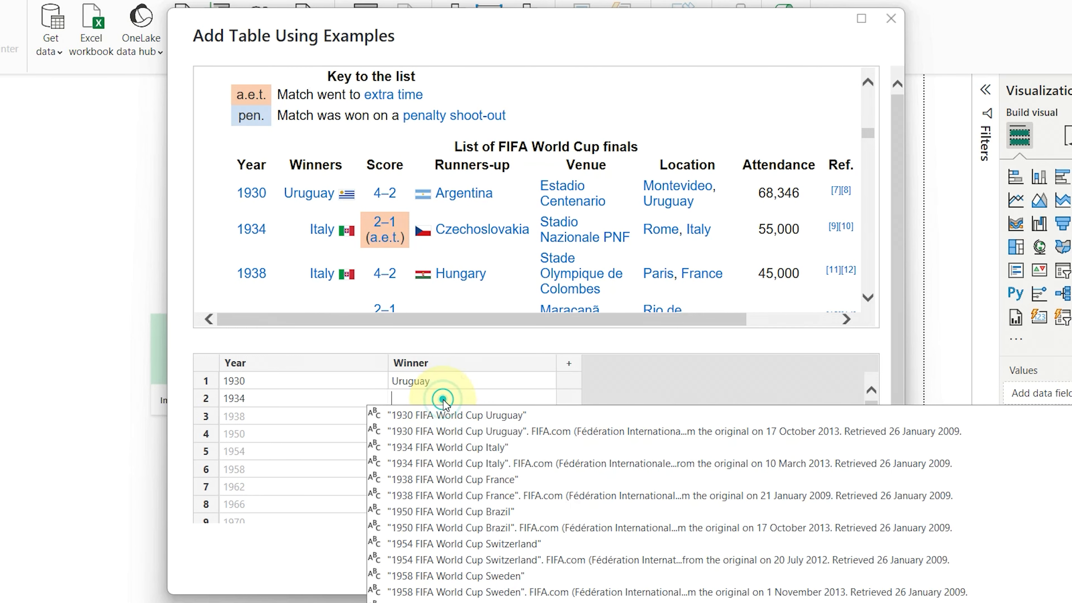
type("Italy")
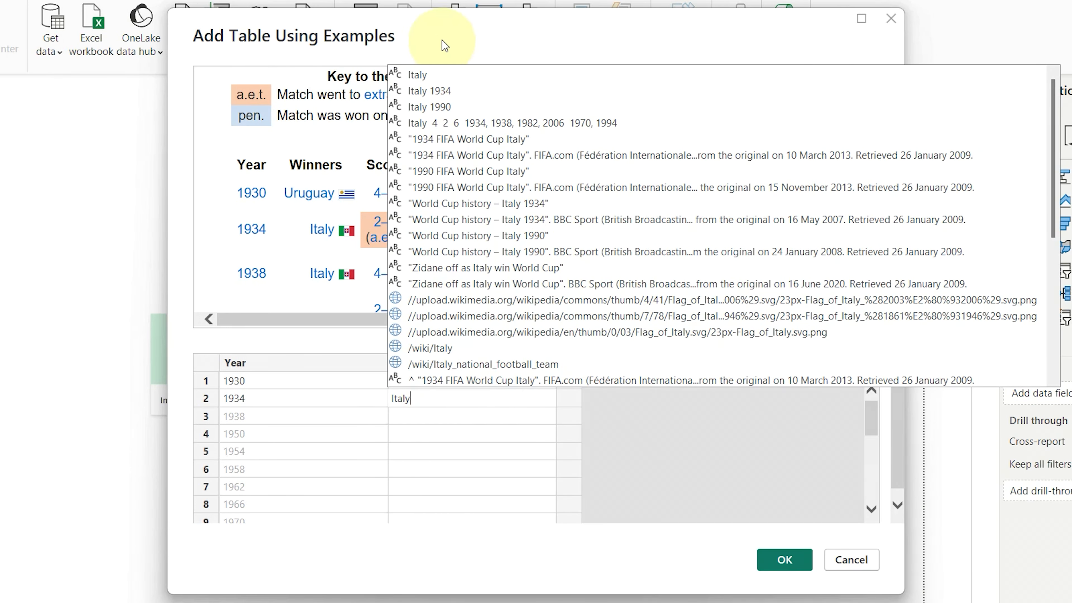
left_click(433, 75)
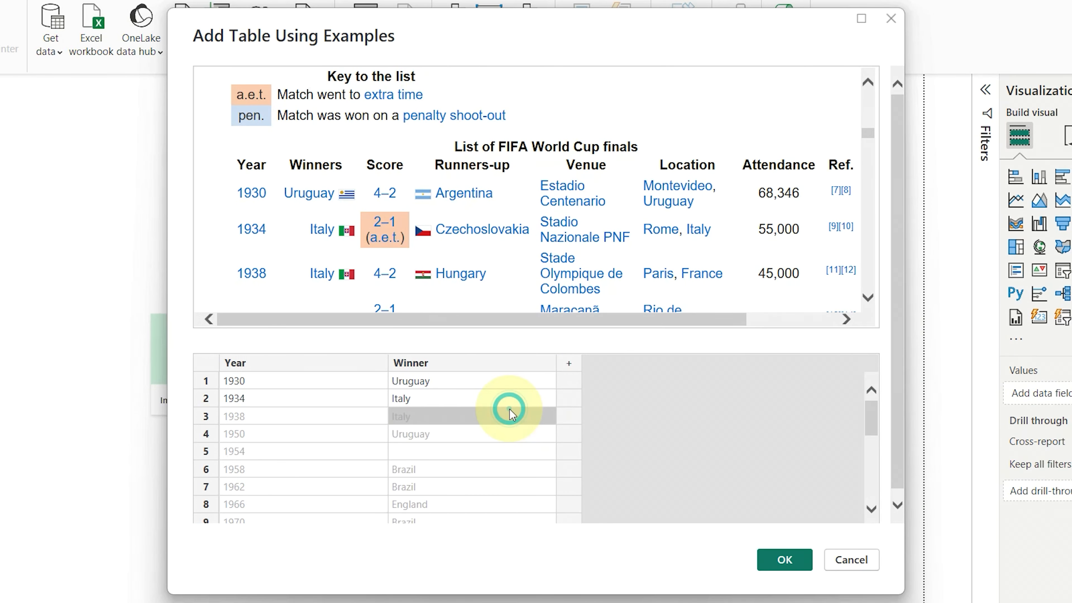
Compare the Winner cells left blank in the example table with the winners listed for those years on the web page
scroll(325, 239, "down", 3)
left_click(431, 452)
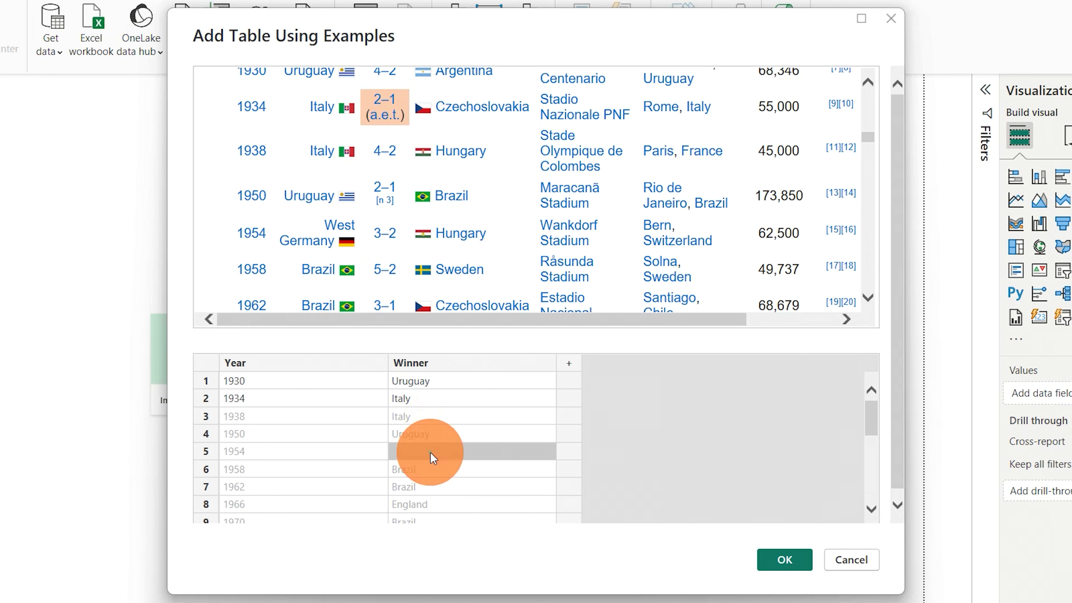
scroll(459, 405, "down", 2)
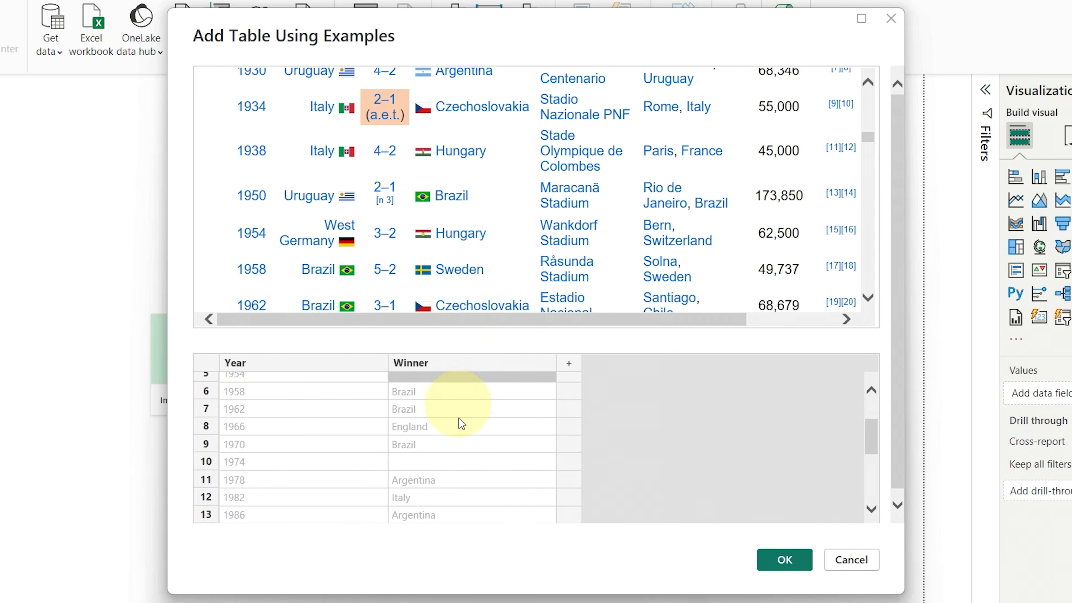
scroll(425, 461, "down", 2)
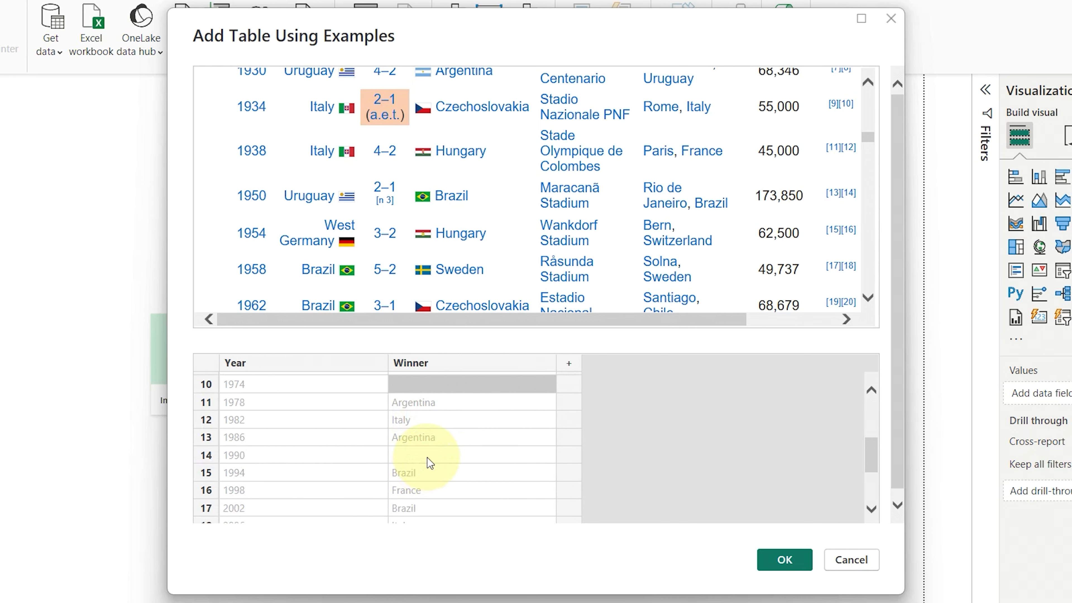
left_click(427, 456)
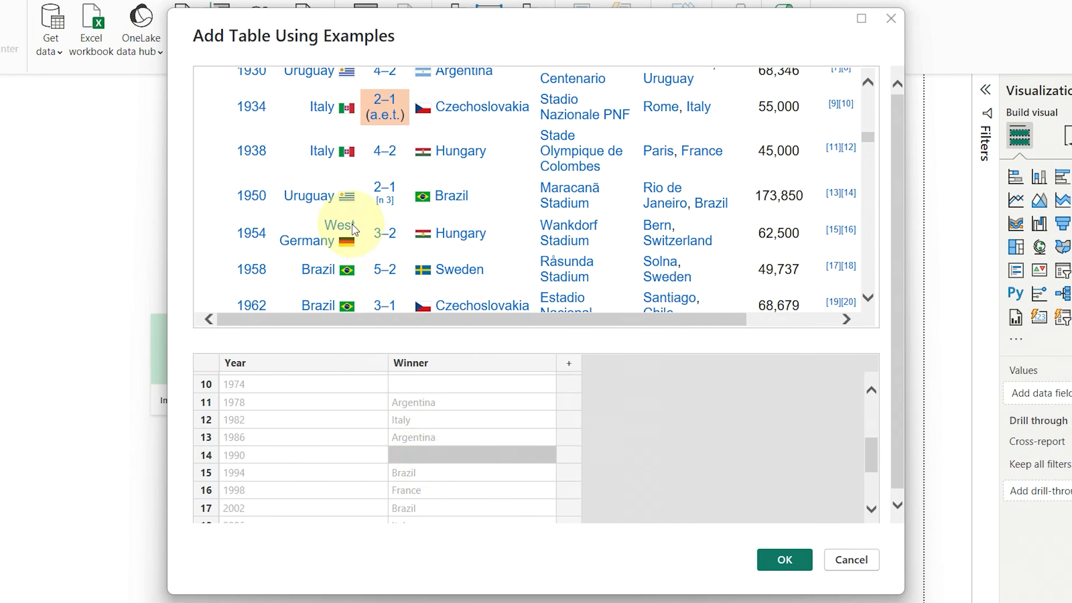
scroll(352, 224, "down", 3)
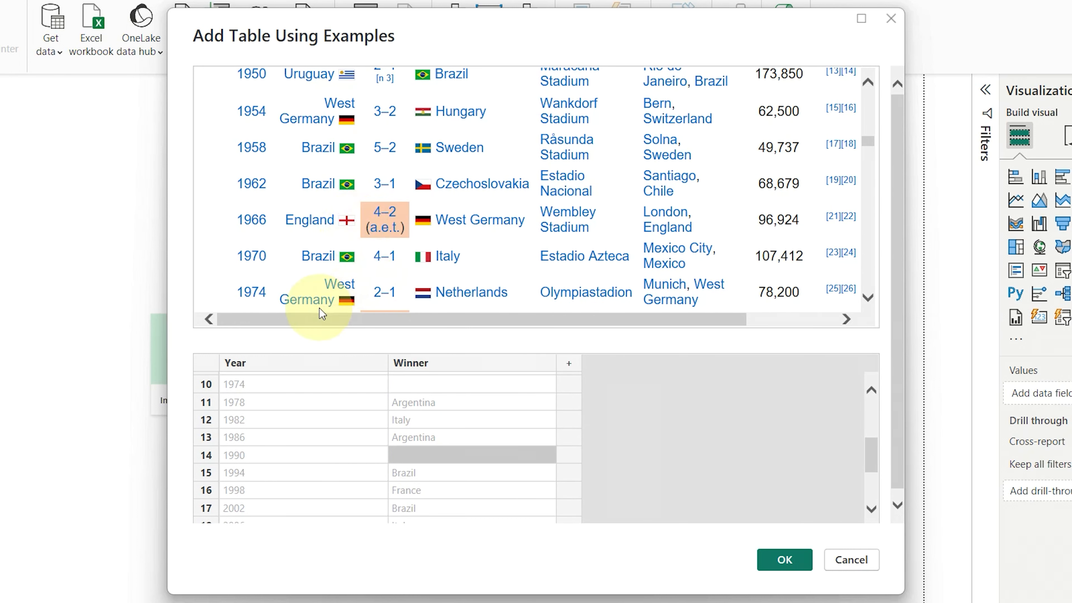
scroll(383, 274, "down", 5)
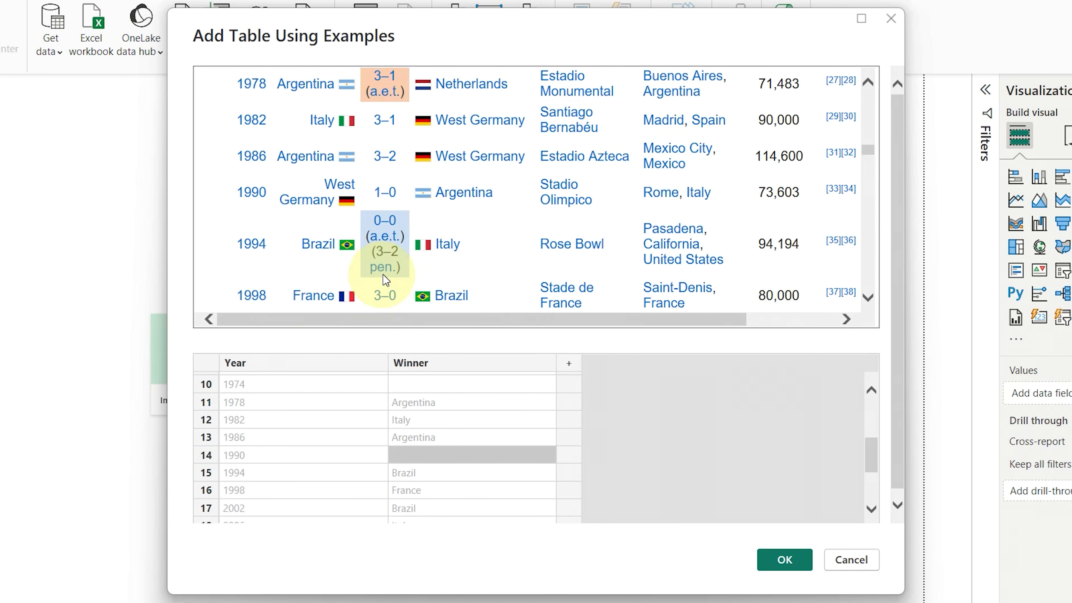
Enter the suggested value West Germany as the 1954 Winner example and review the Winner cells for 1974 and 1990
scroll(421, 394, "up", 2)
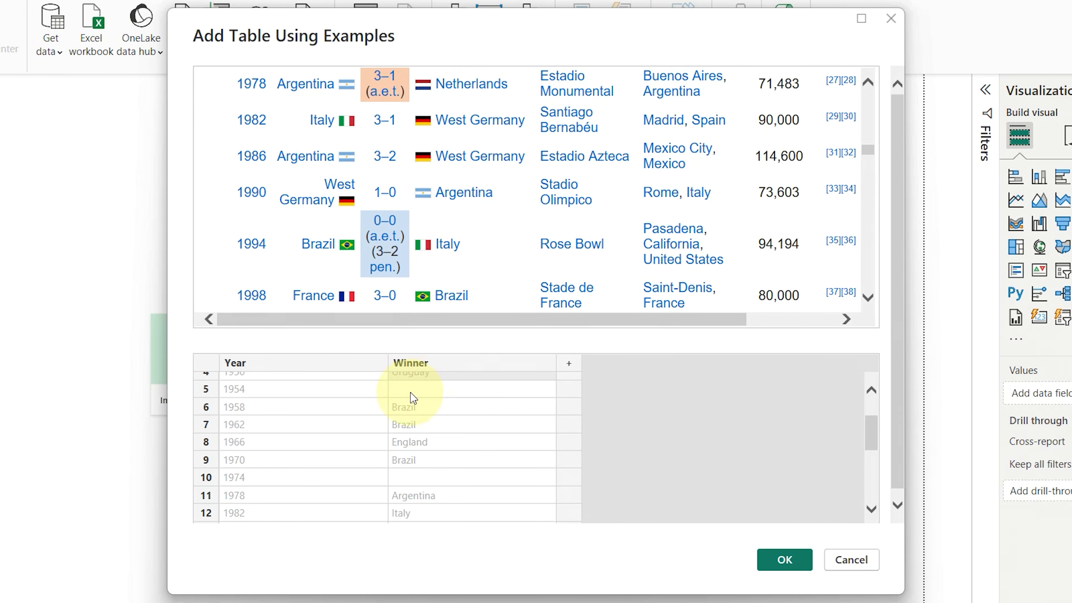
double_click(411, 391)
type("west")
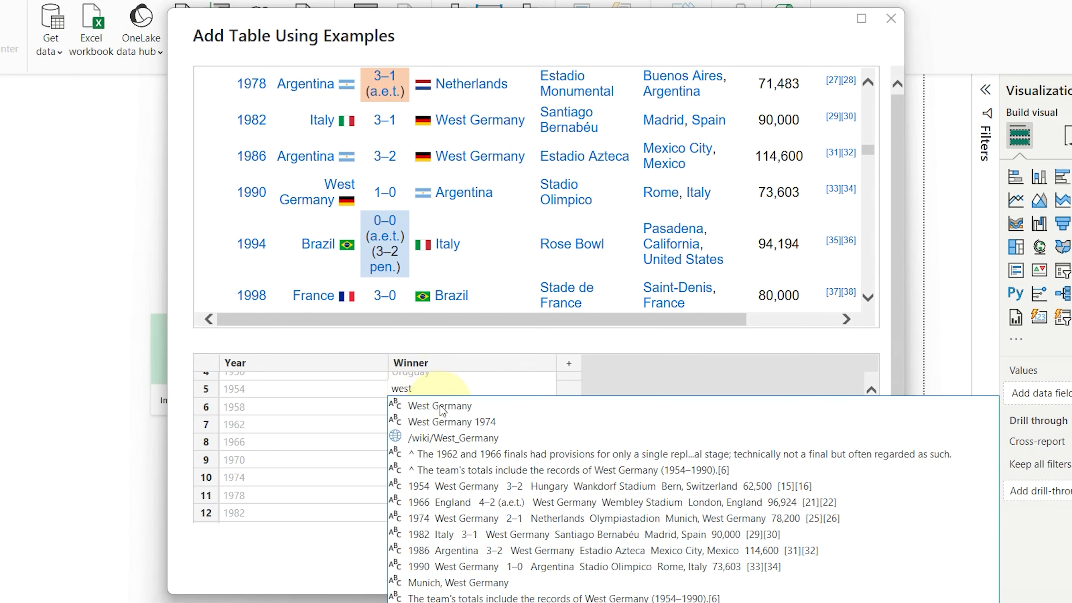
left_click(441, 406)
left_click(510, 407)
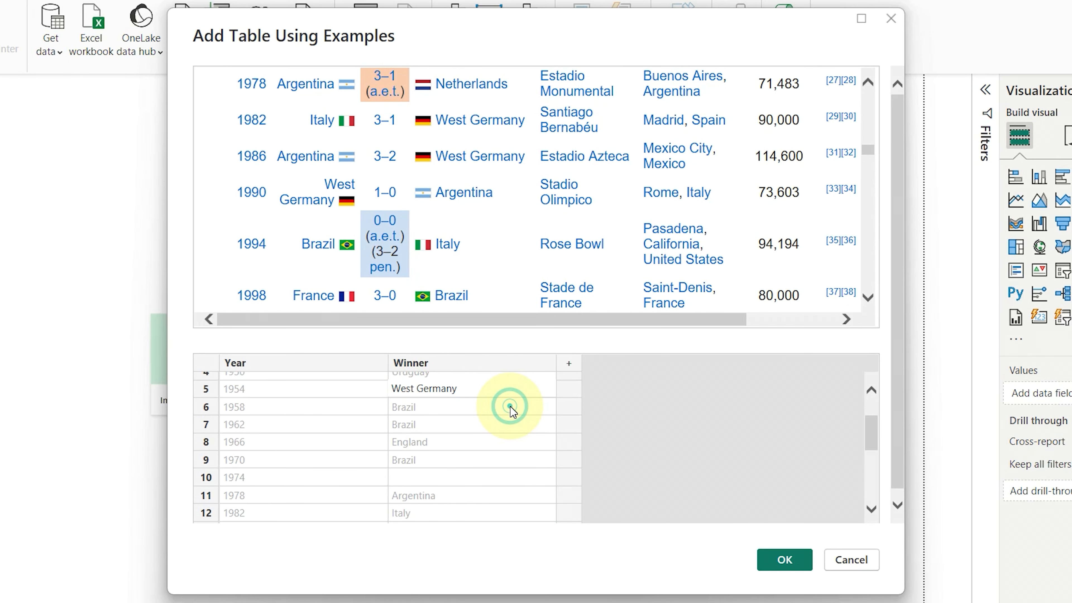
left_click(407, 477)
scroll(496, 478, "down", 2)
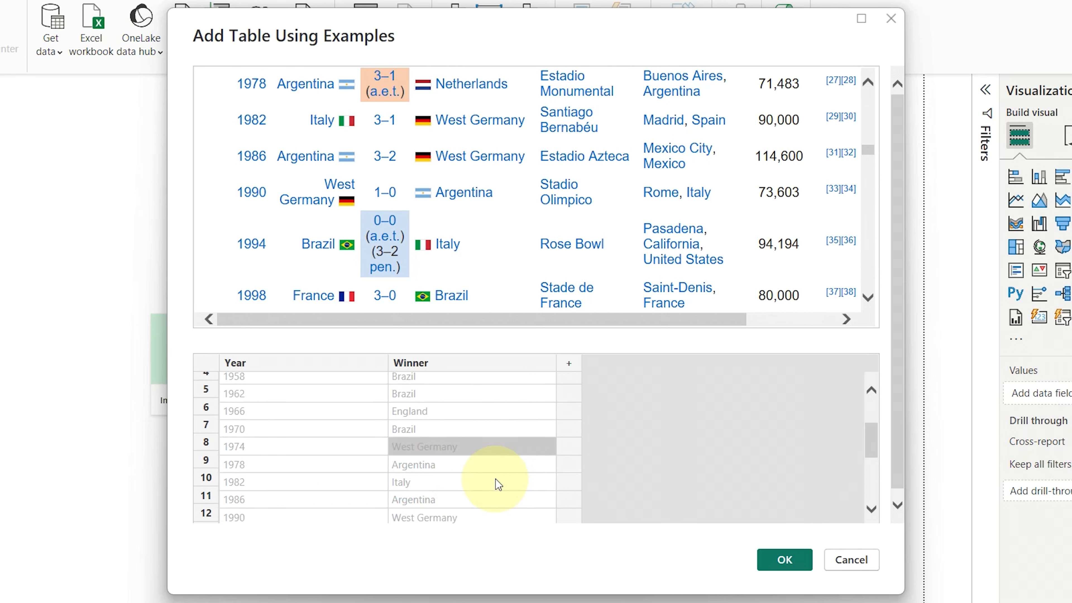
scroll(497, 485, "down", 2)
left_click(403, 394)
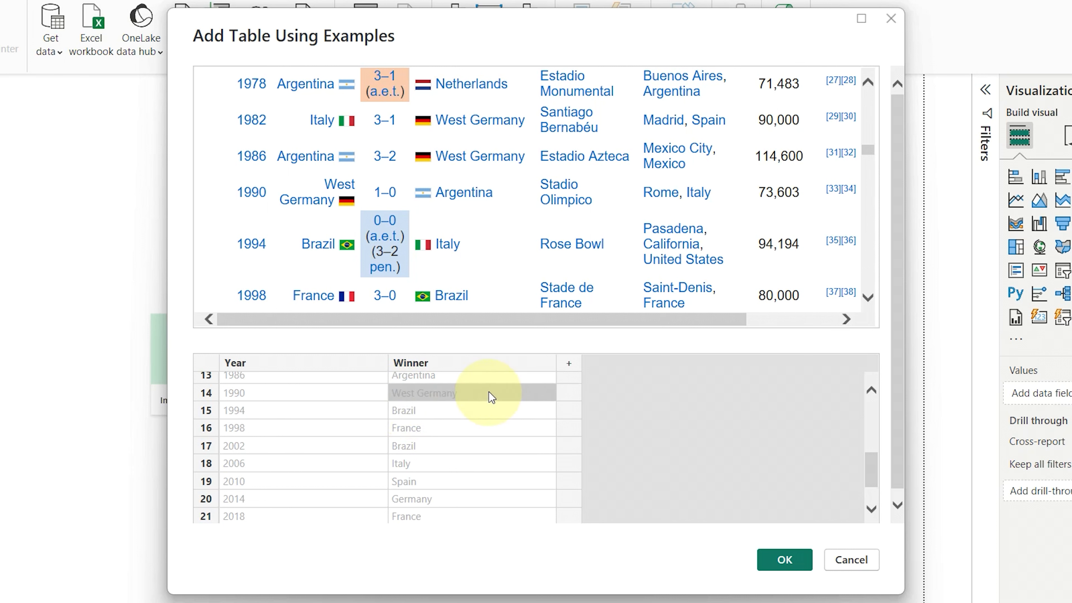
Add a third column to the example table and name it Final Location
left_click(571, 366)
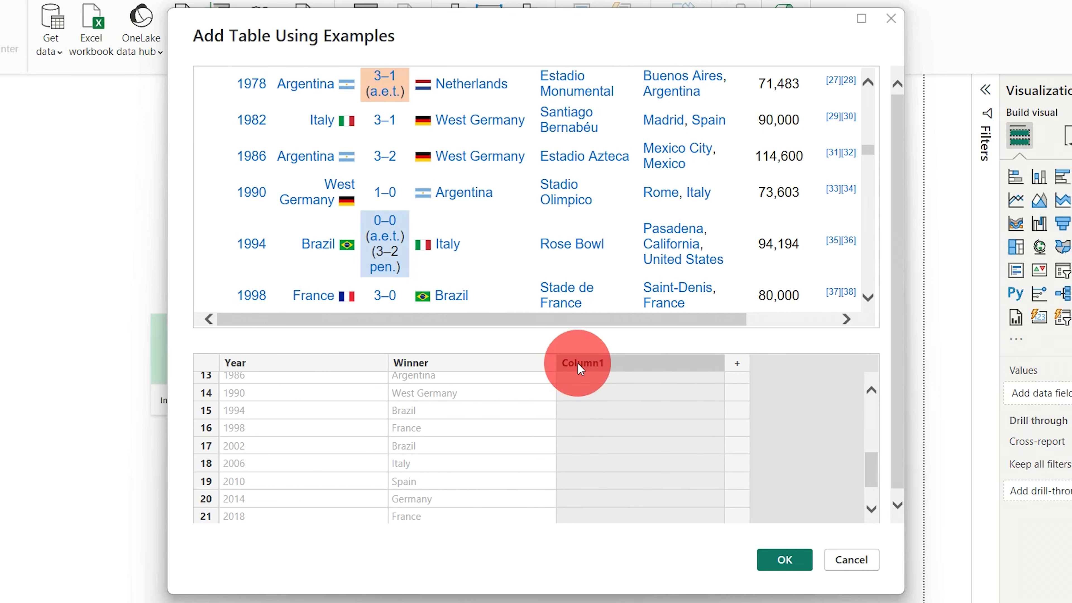
double_click(577, 362)
type("Final Location")
left_click(592, 387)
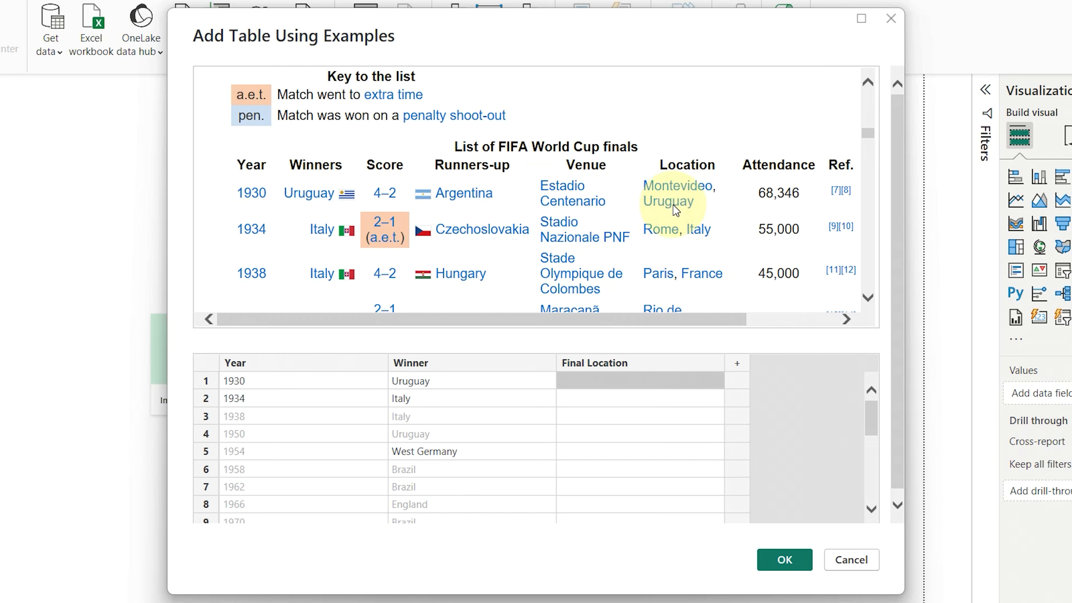
Enter the suggested values Uruguay for 1930 and Italy for 1934 as Final Location examples and compare the filled rows with the page
left_click(597, 376)
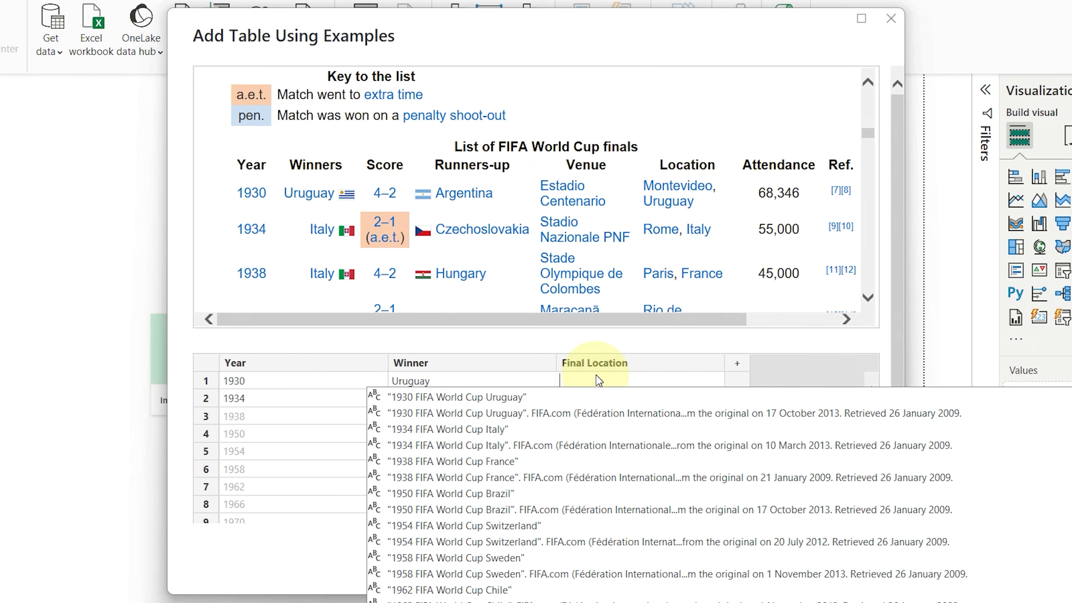
type("Uru")
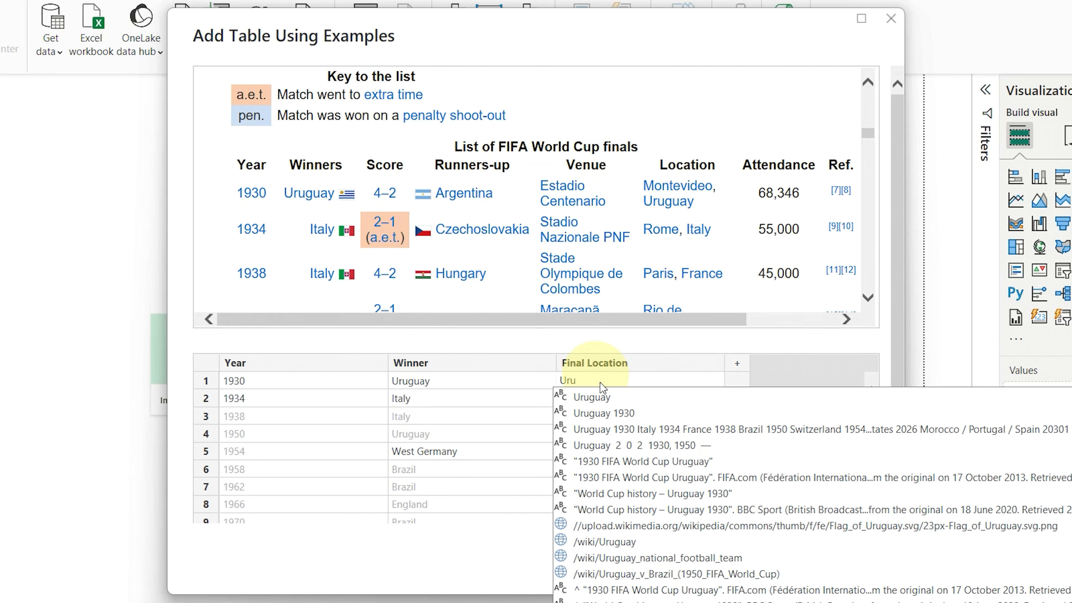
left_click(600, 397)
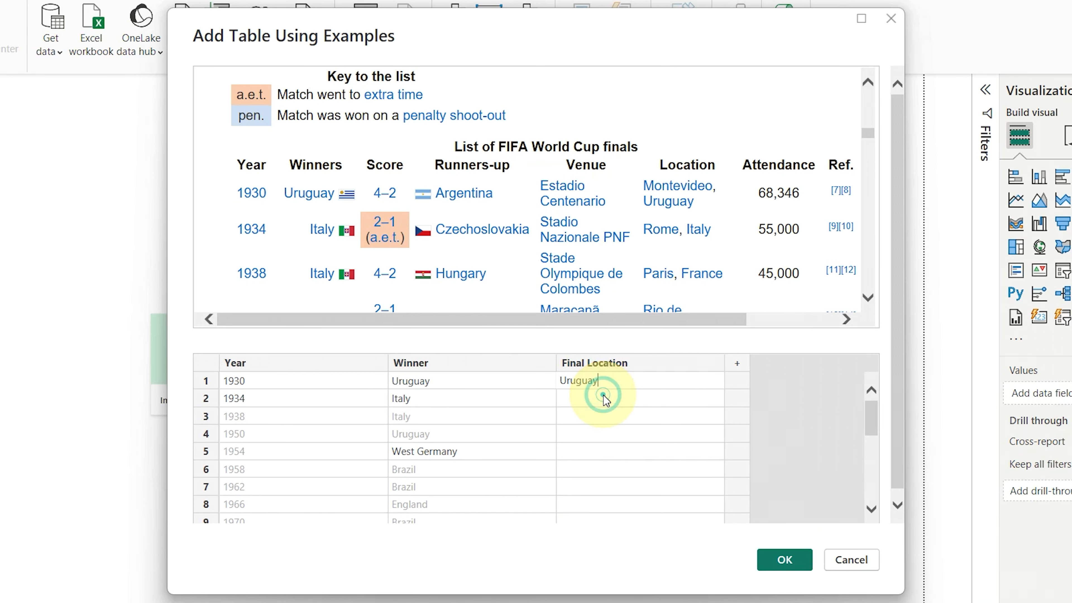
left_click(612, 401)
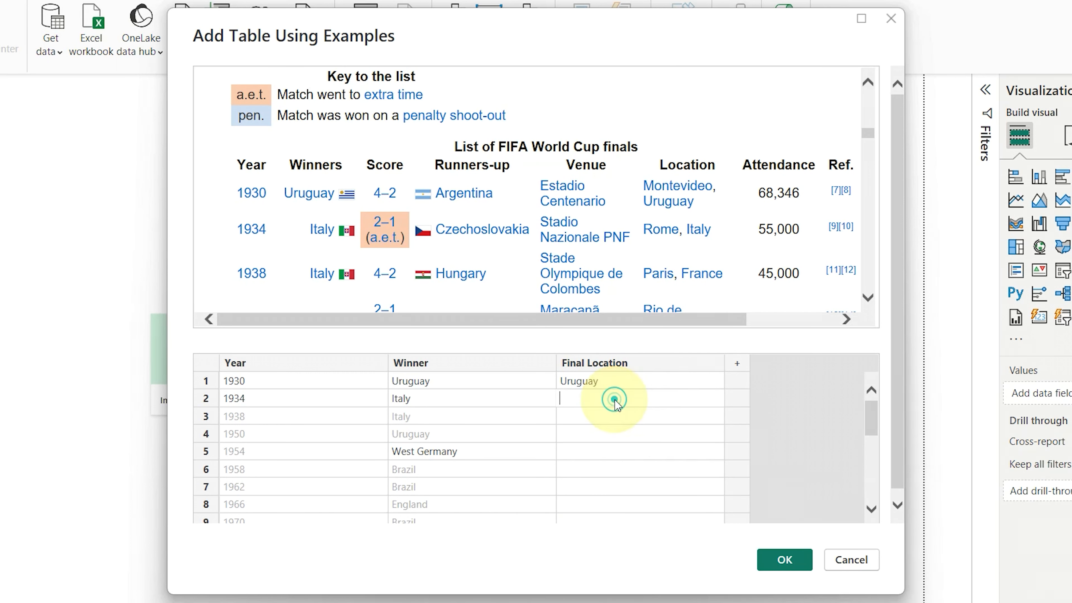
type("Italy")
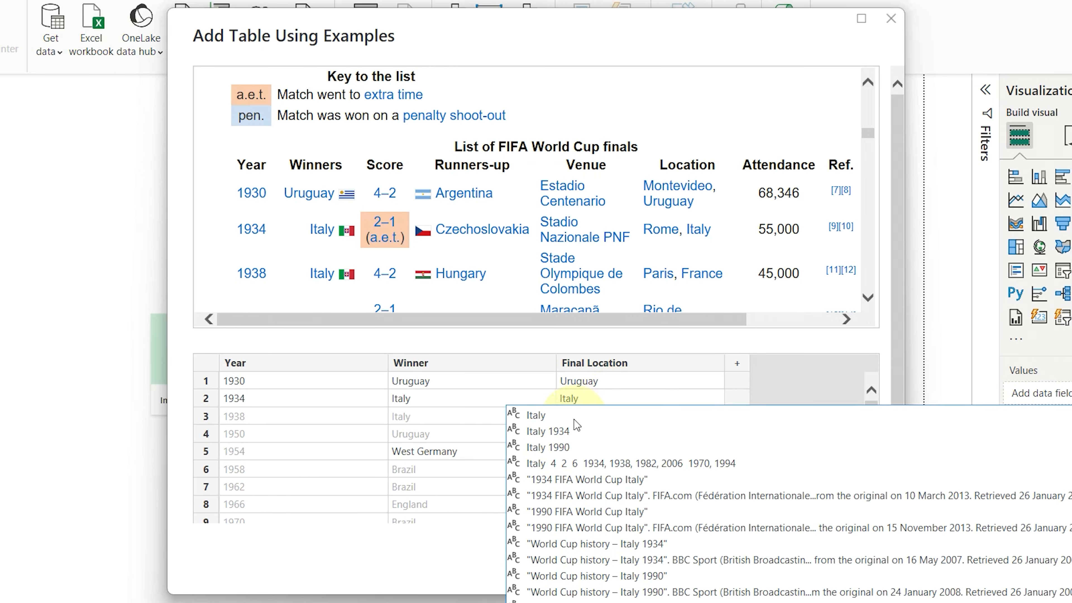
left_click(574, 419)
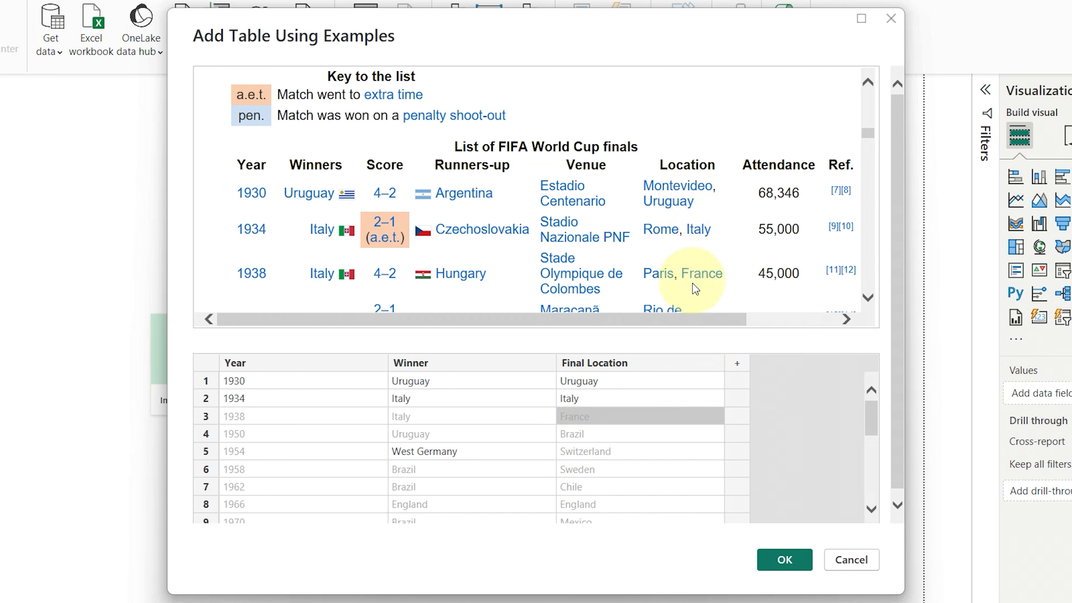
left_click(869, 298)
left_click(868, 298)
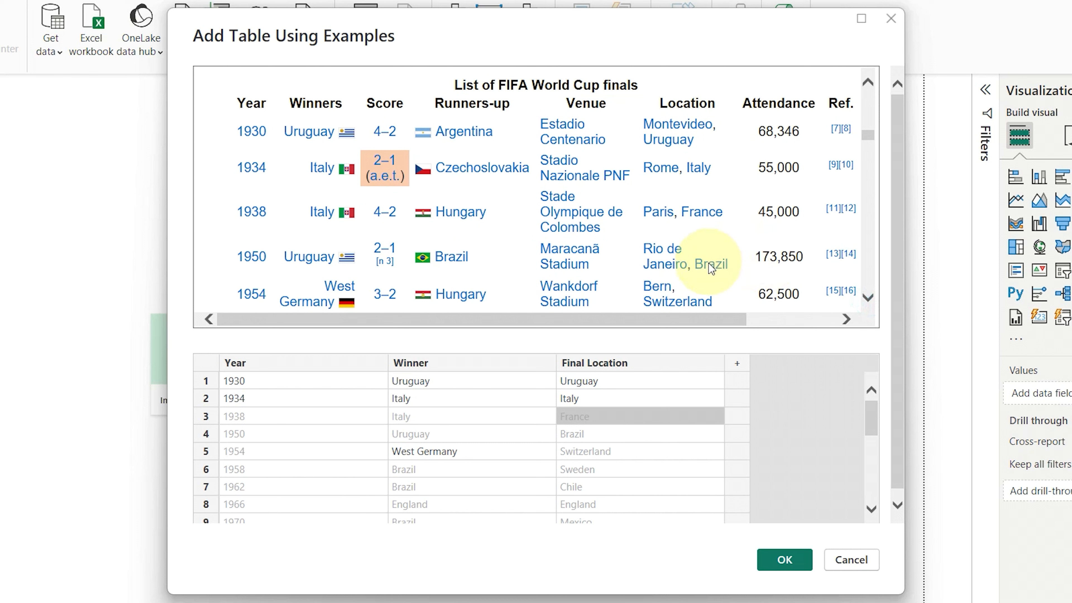
Accept the example-based table definition and preview the custom table Table 12 in the Navigator
left_click(782, 566)
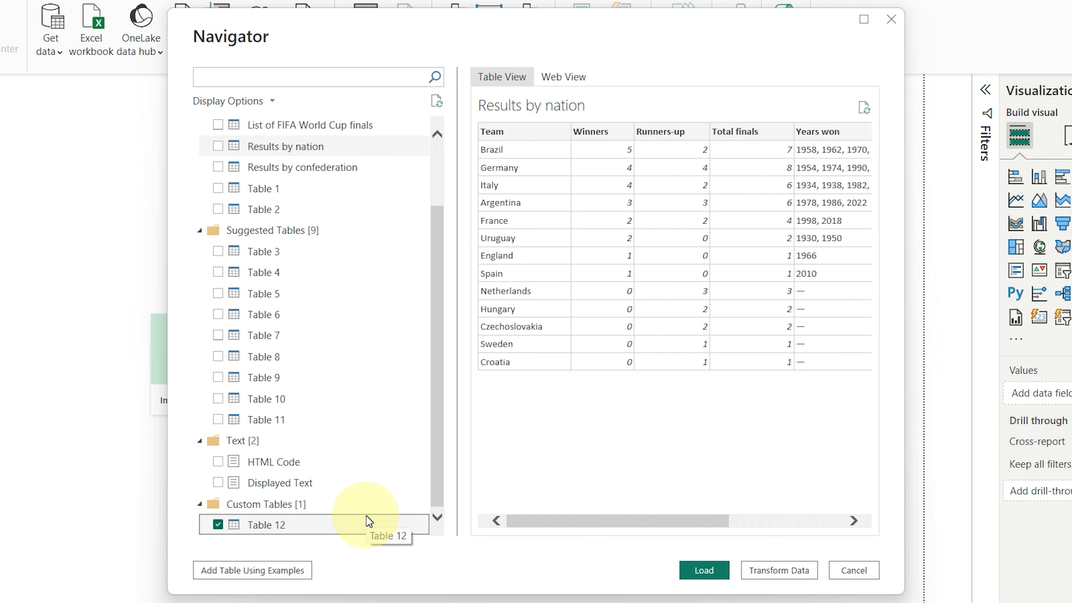
left_click(241, 530)
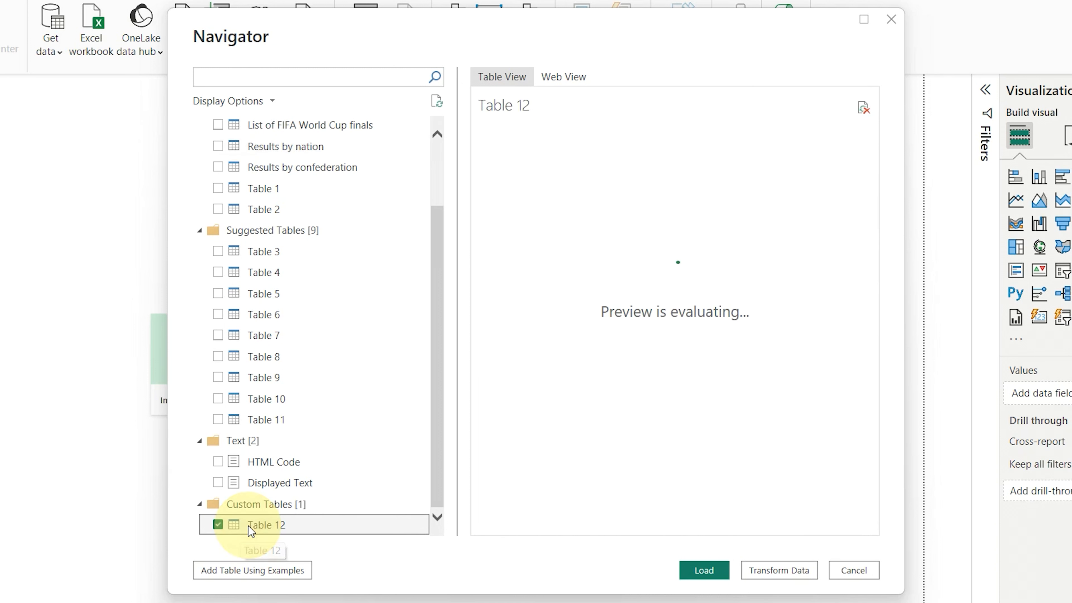
left_click(668, 440)
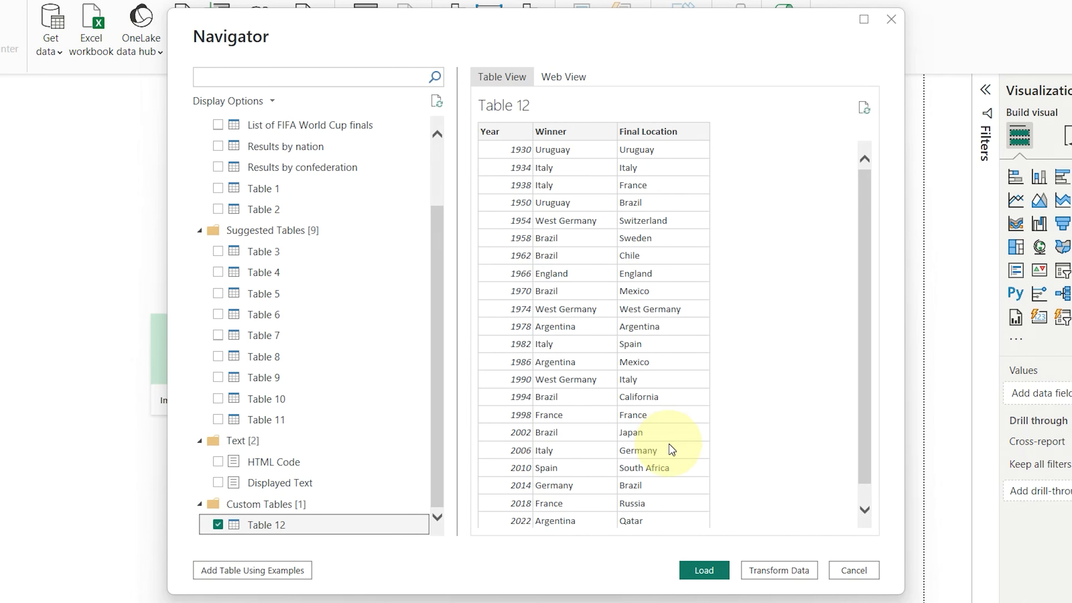
Load Table 12 into the report, expand its field list and select the Final Location field
left_click(704, 571)
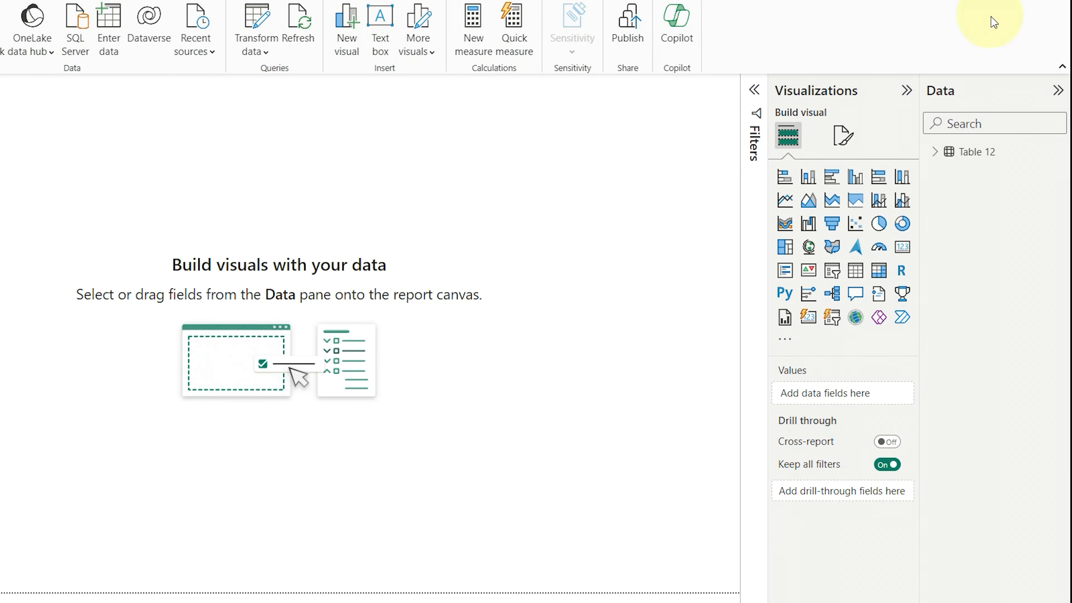
left_click(950, 153)
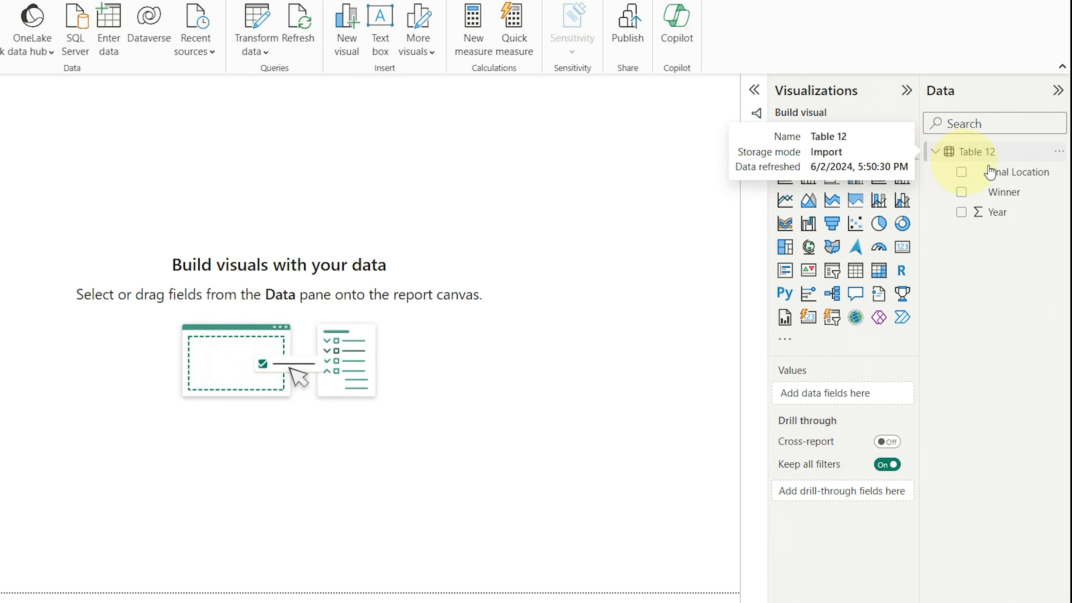
left_click(1008, 182)
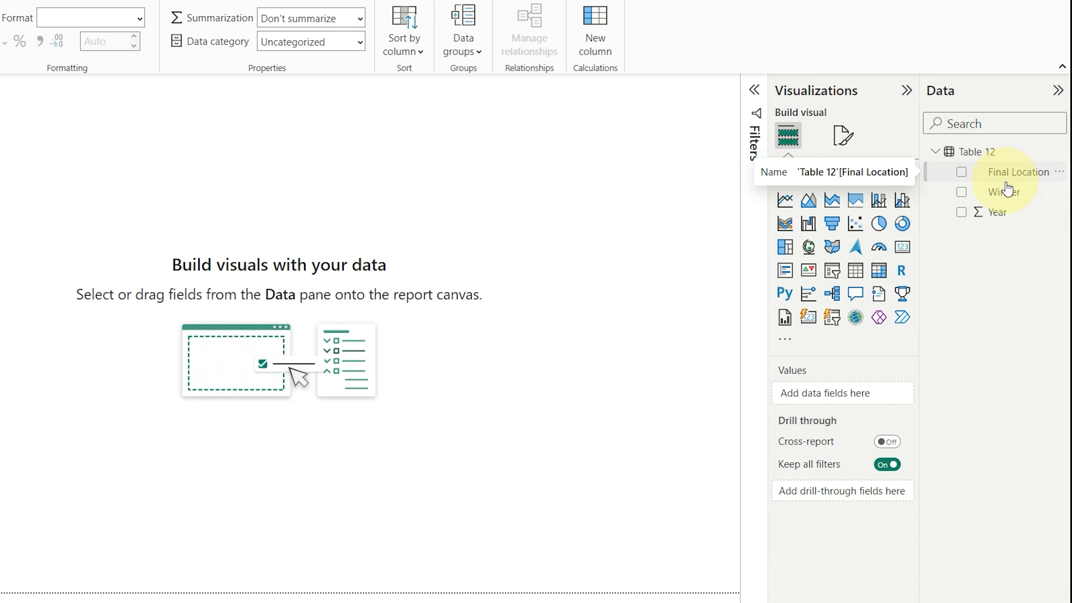